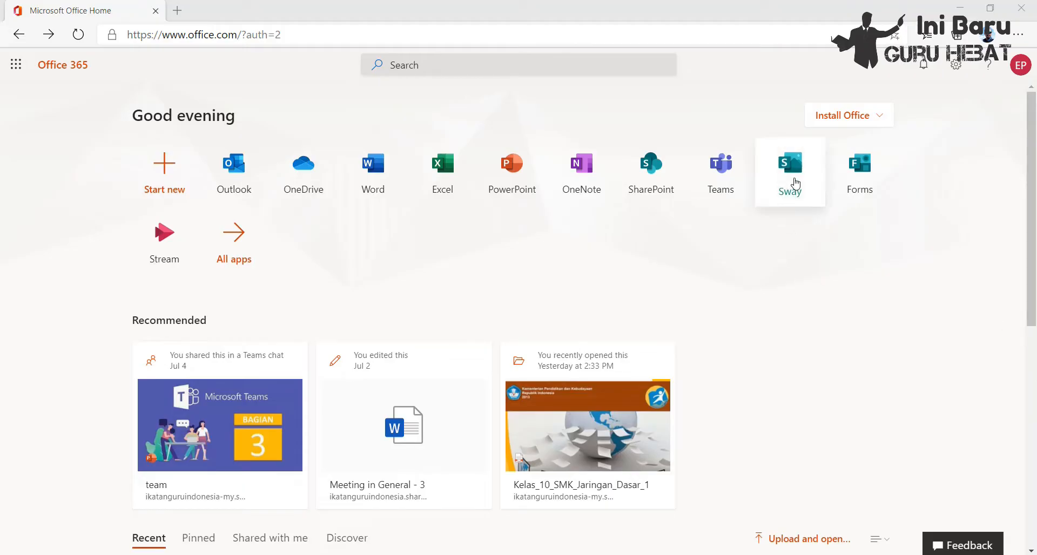
Open Sway from the Office 365 home page and browse its full template gallery
left_click(795, 184)
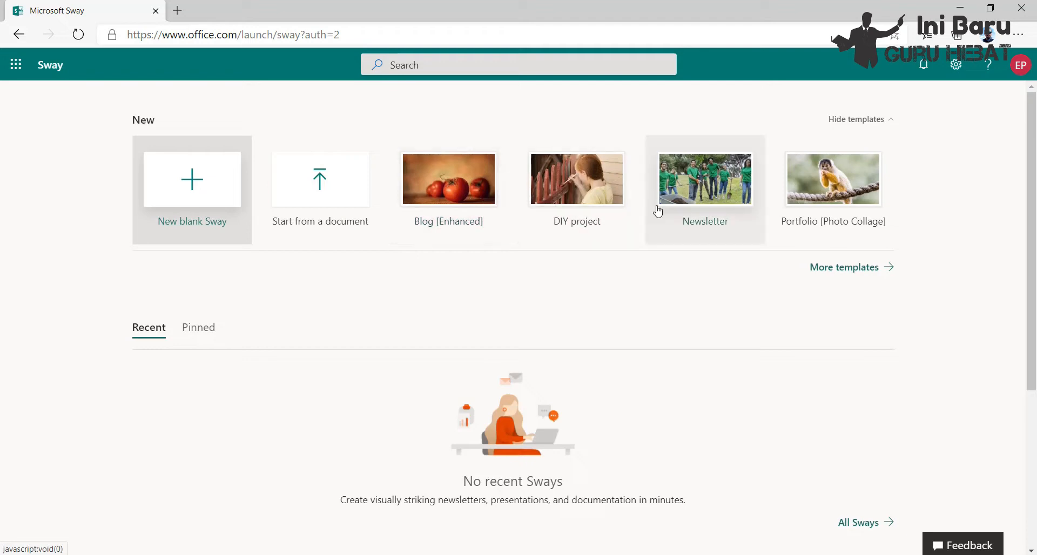
left_click(840, 270)
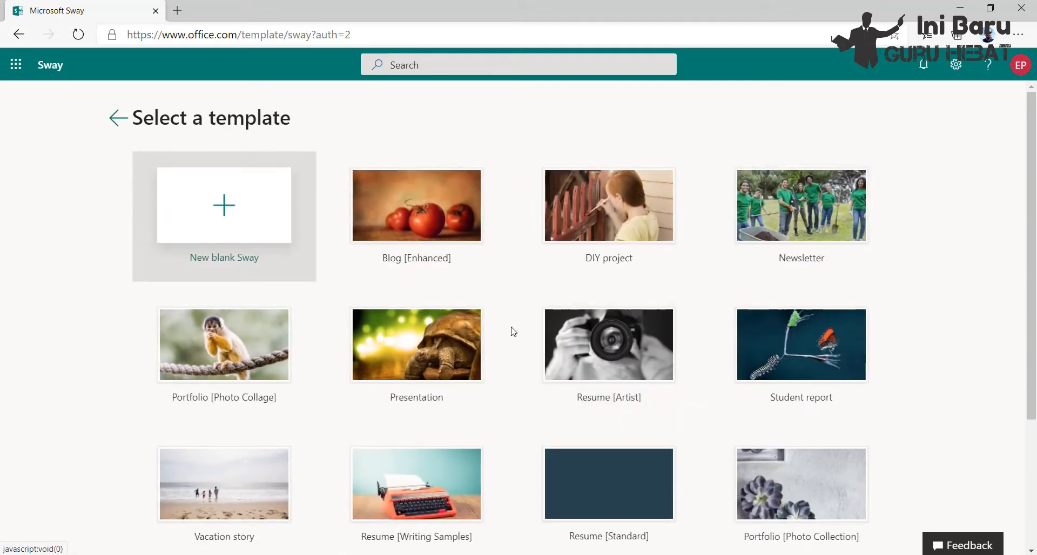
scroll(480, 302, "down", 3)
scroll(478, 302, "up", 3)
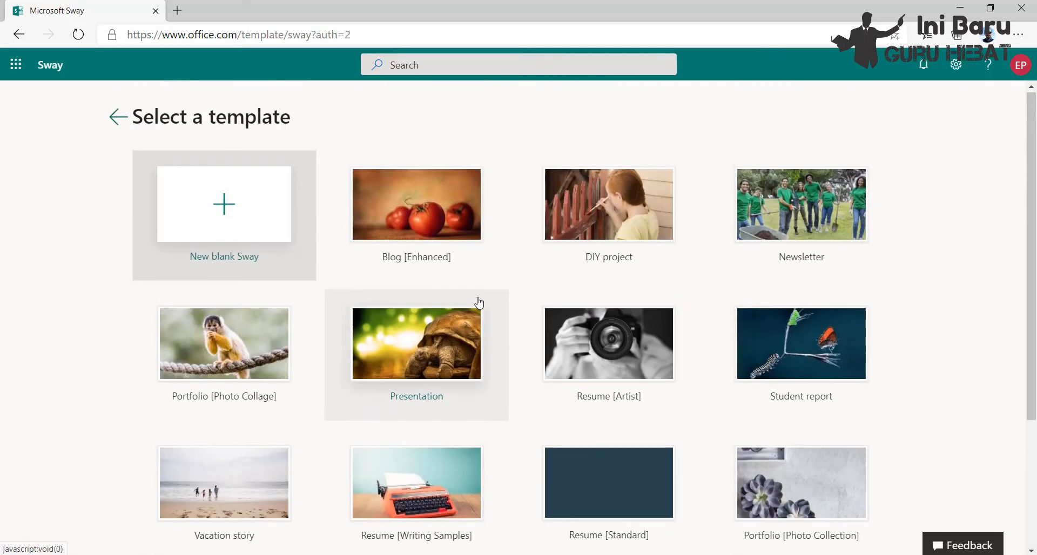
Start editing a Sway from the Presentation template, look through its storyline cards and close it
left_click(448, 349)
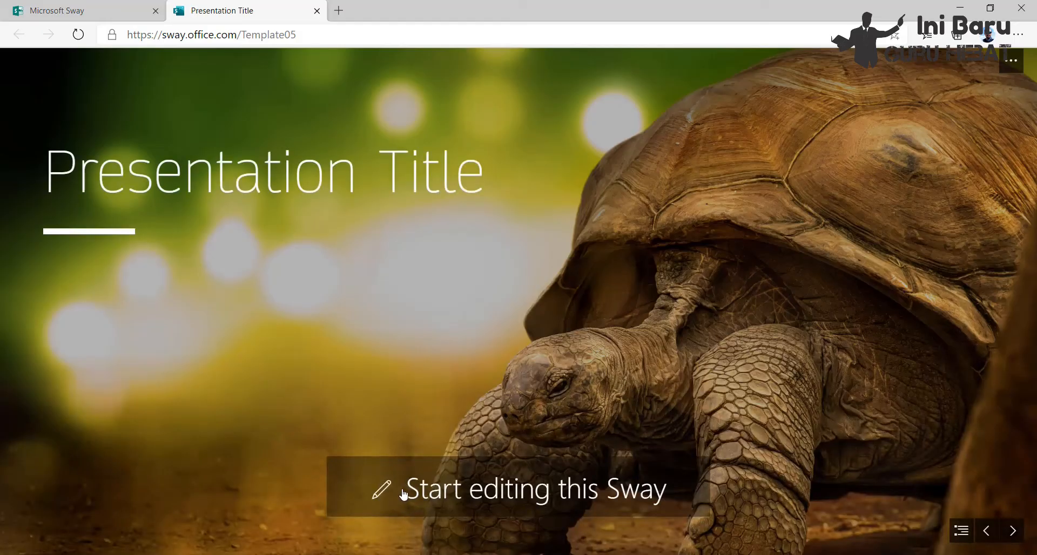
left_click(403, 494)
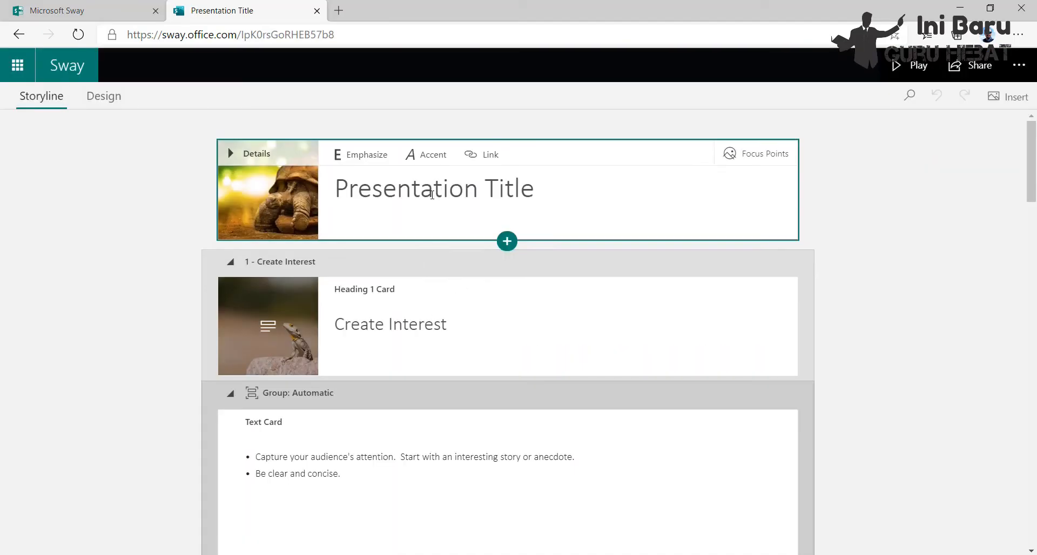
scroll(419, 298, "down", 15)
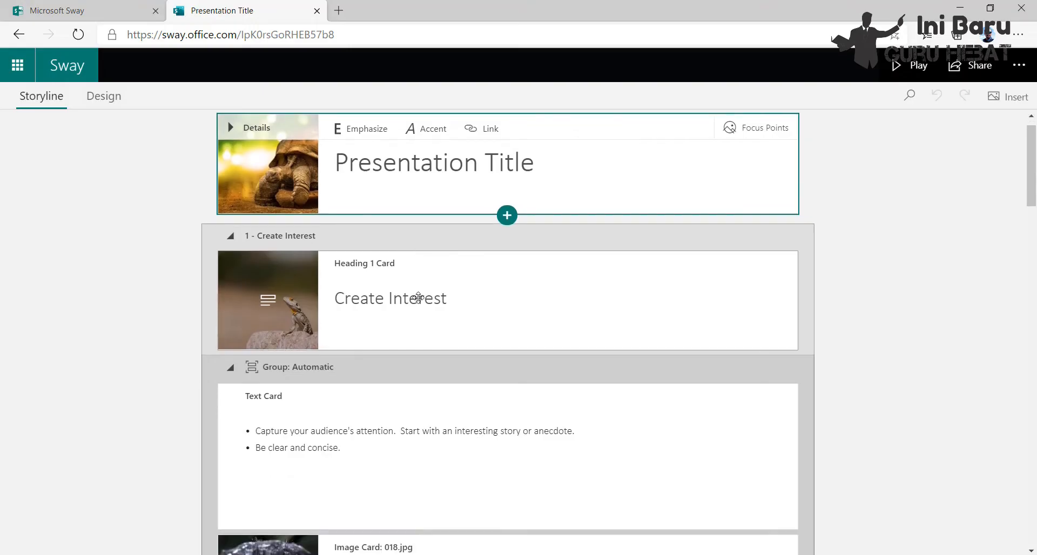
scroll(419, 298, "down", 6)
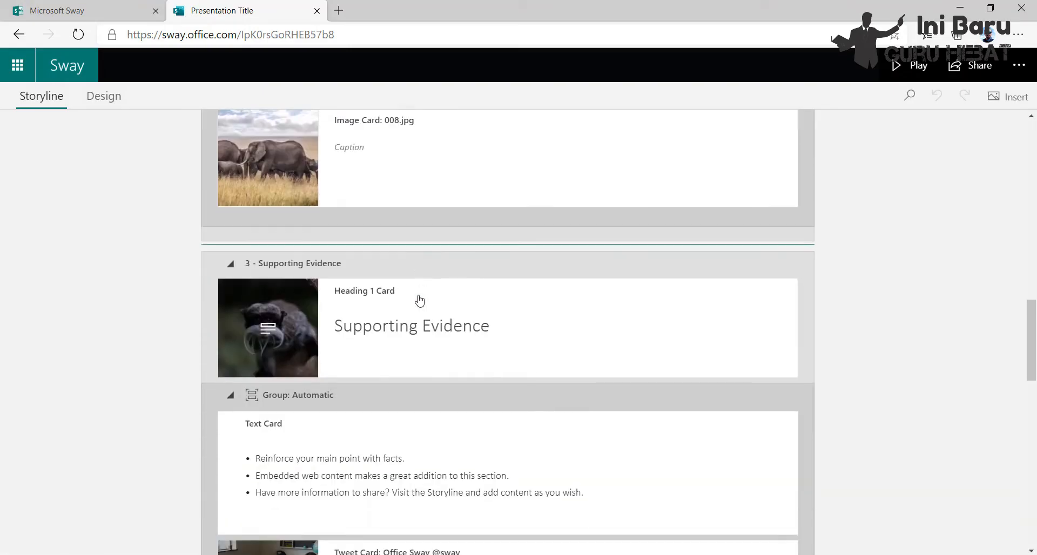
scroll(418, 295, "up", 8)
scroll(418, 294, "up", 12)
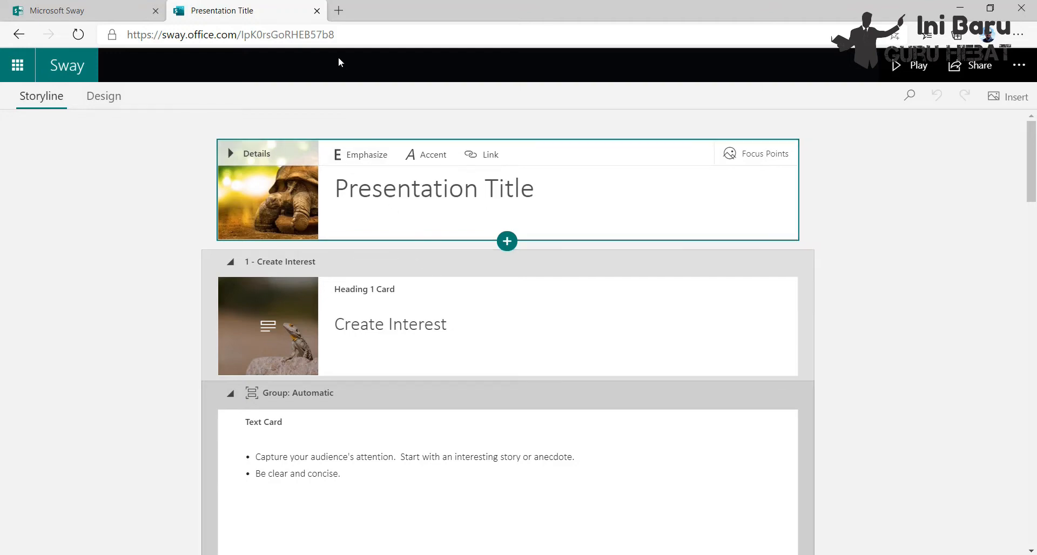
left_click(317, 11)
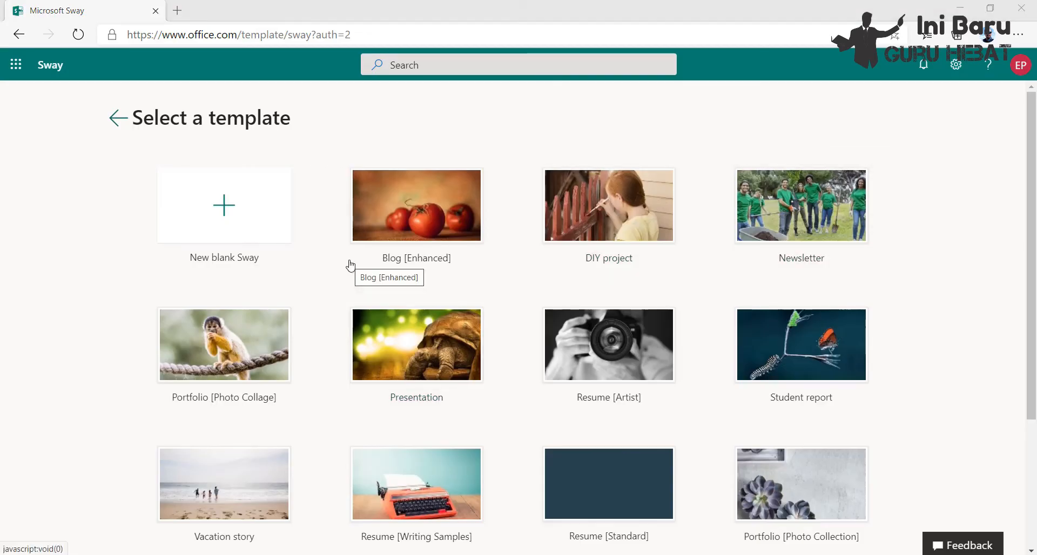
Create a new blank Sway and title it "Printer"
left_click(262, 227)
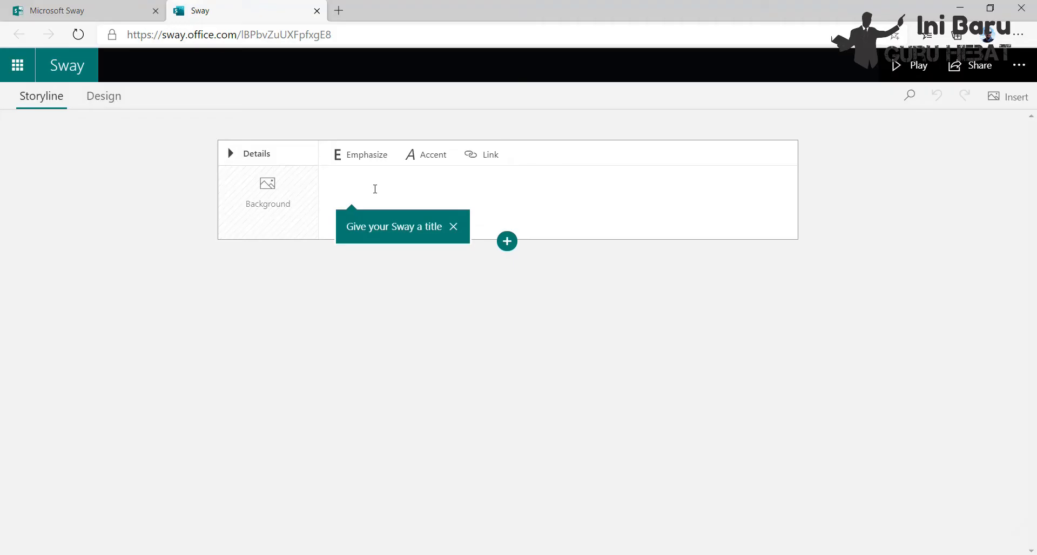
left_click(375, 189)
type("Printer")
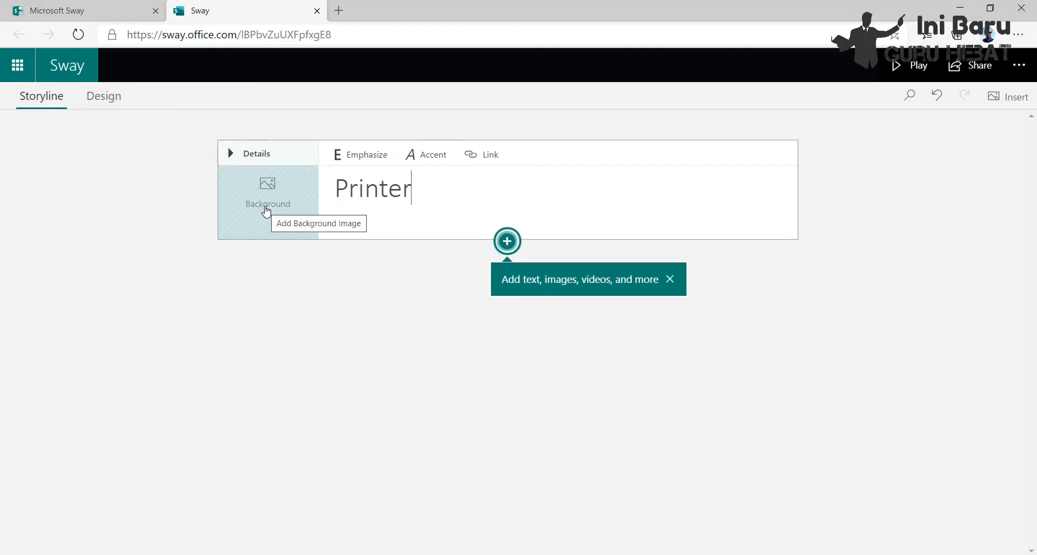
Set the title card's background to the 1023 x 719 white wide-format printer image from the suggested Printer search
left_click(266, 211)
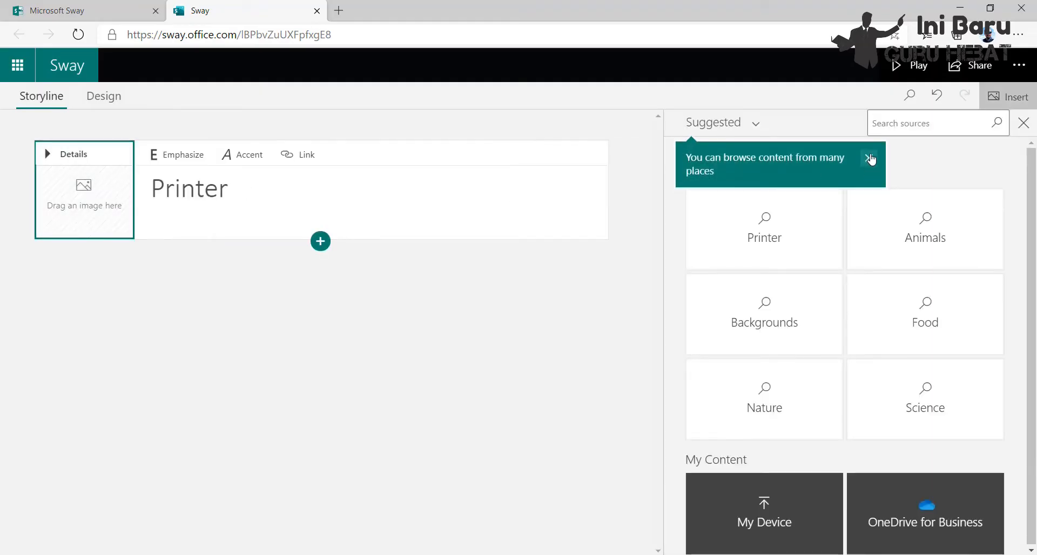
left_click(868, 157)
left_click(786, 231)
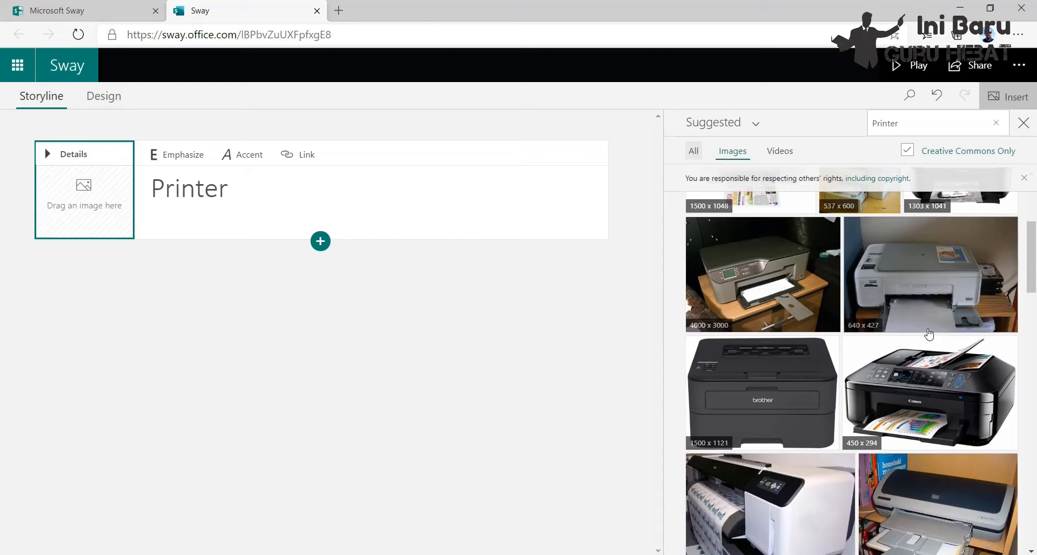
scroll(928, 335, "down", 1)
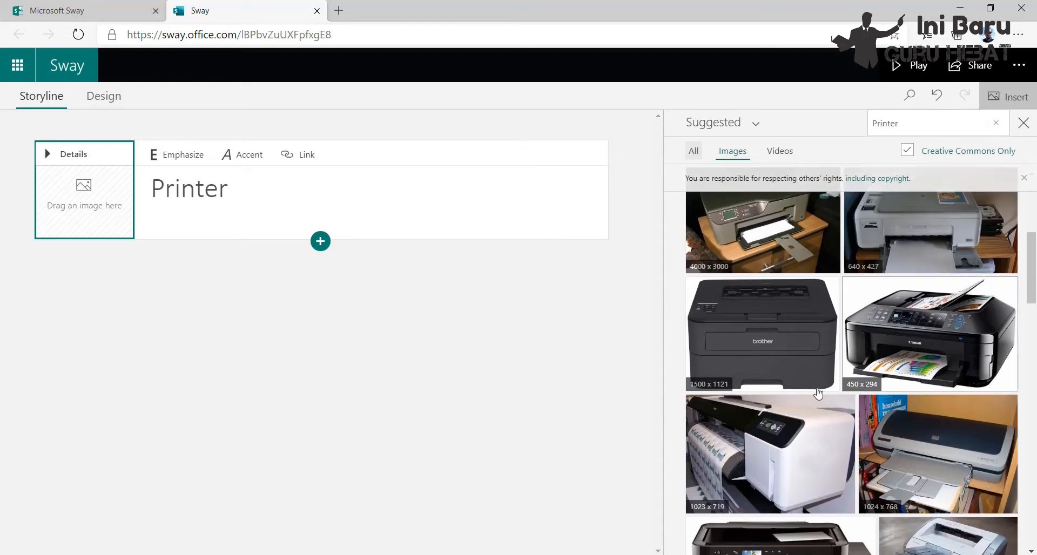
scroll(792, 432, "down", 2)
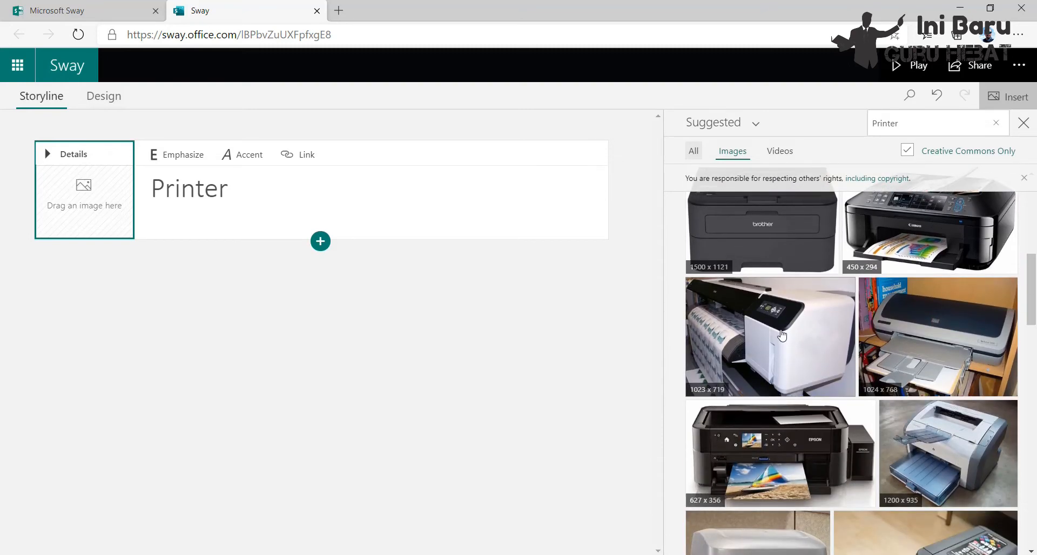
left_click(769, 318)
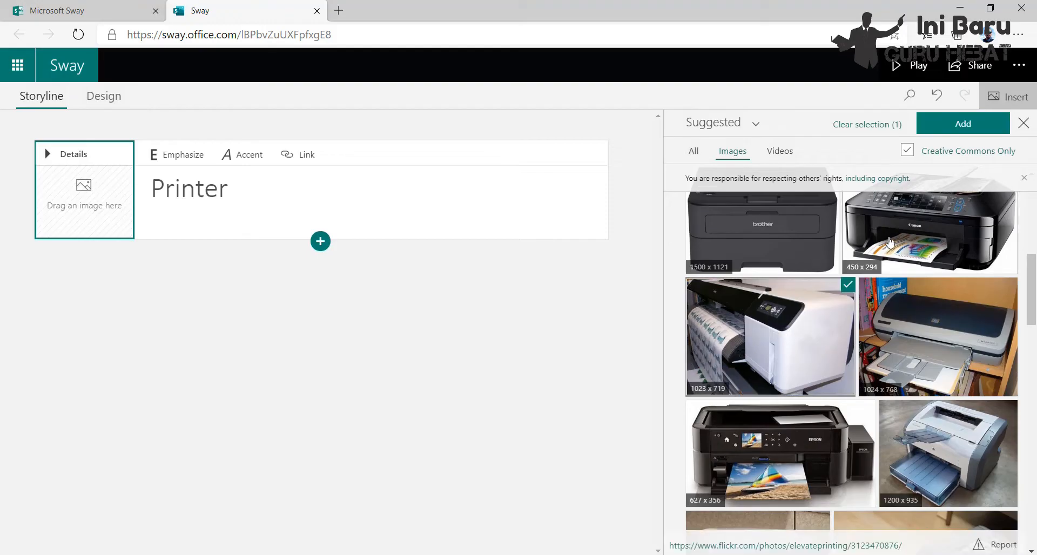
left_click(942, 125)
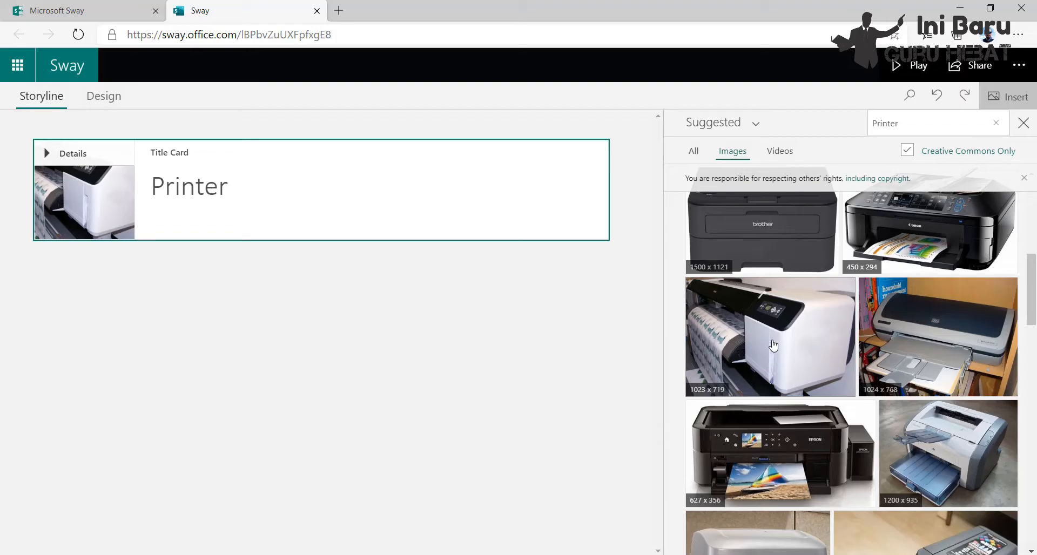
left_click_drag(796, 339, 158, 210)
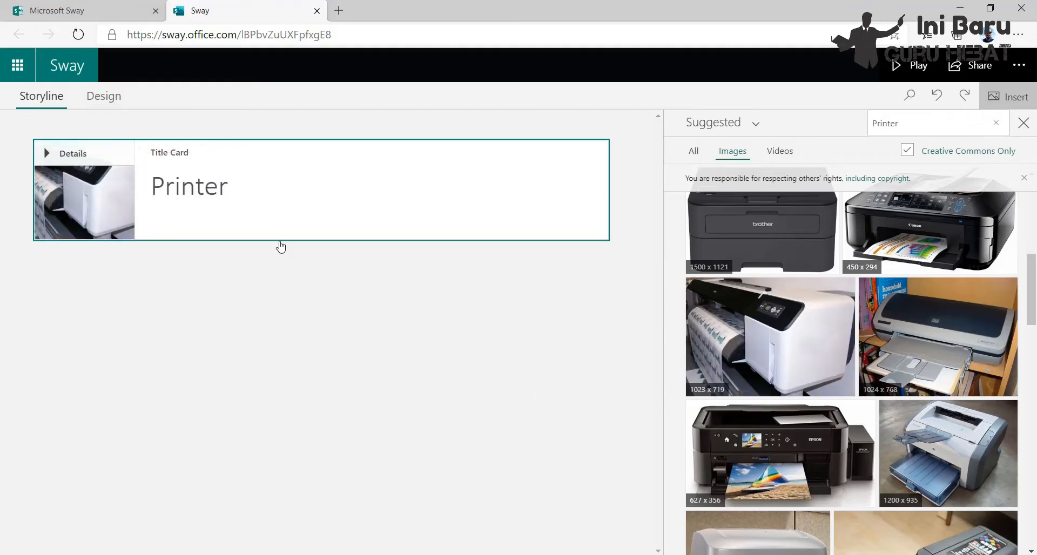
left_click(235, 189)
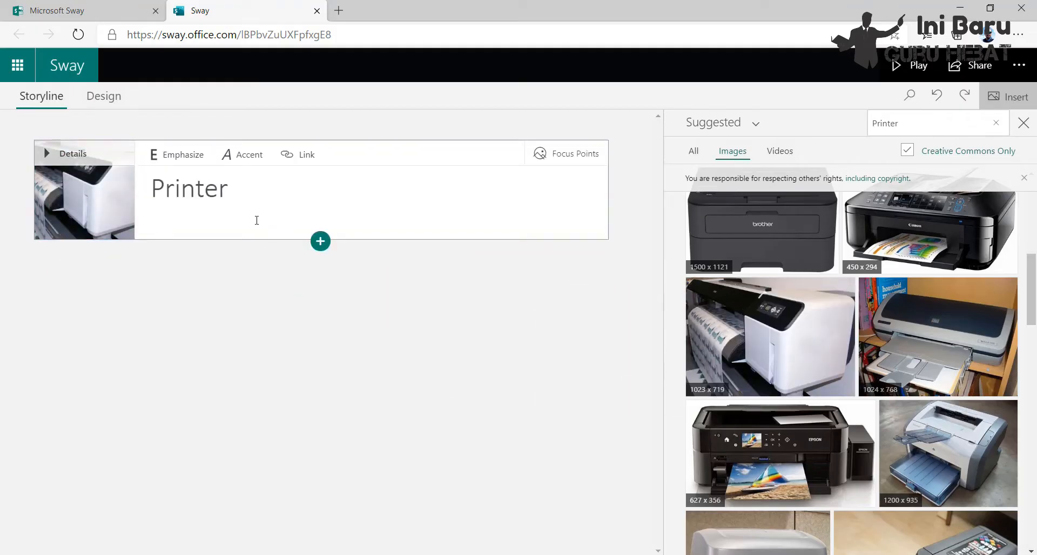
Review the text, media and group card types and insert a Heading 1 card below the title card
left_click(321, 242)
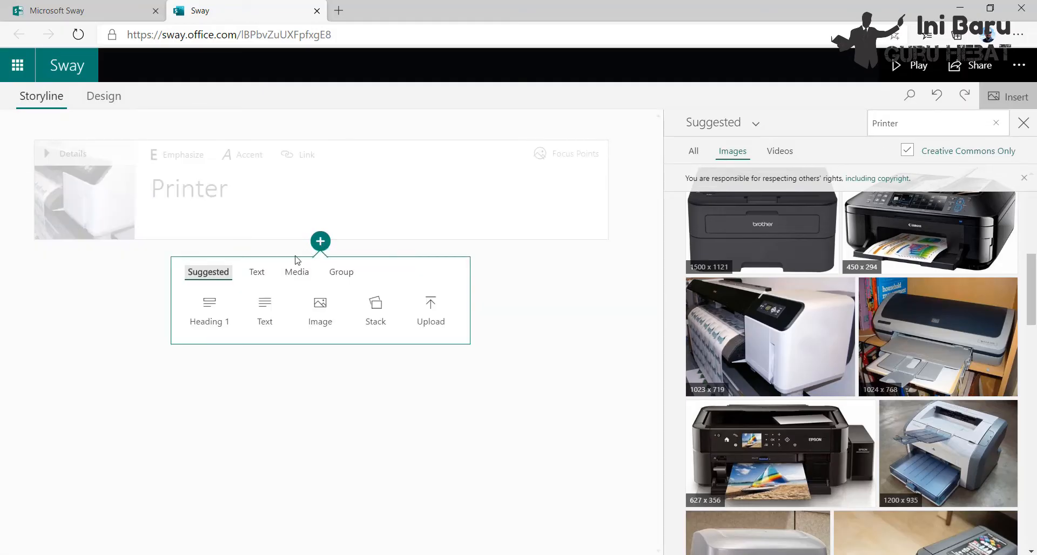
left_click(260, 274)
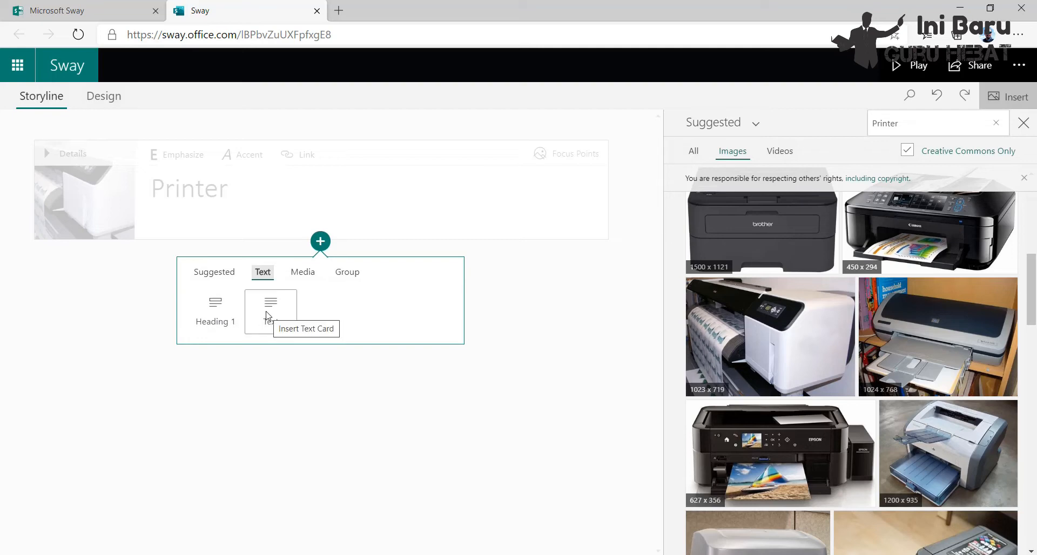
left_click(308, 275)
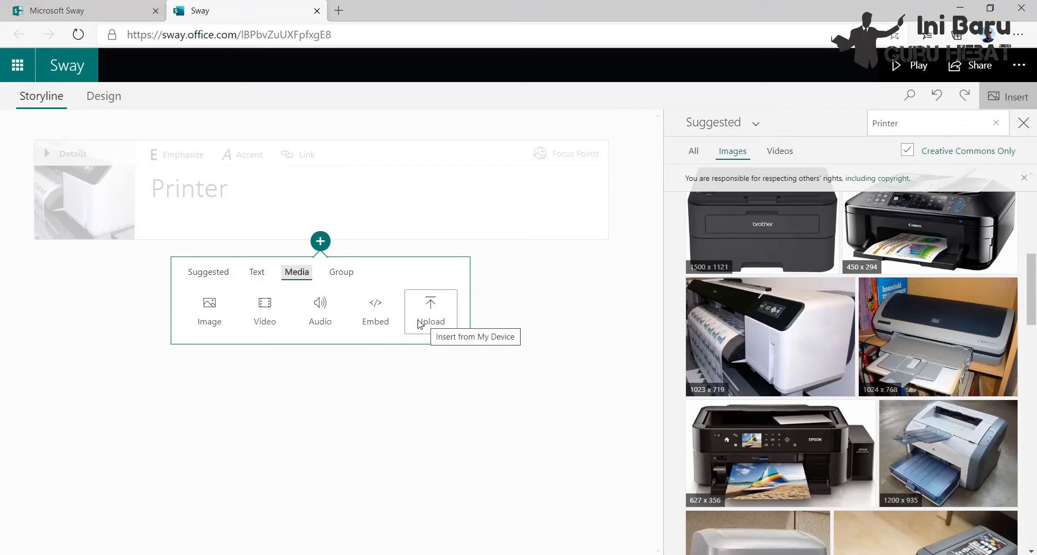
left_click(340, 273)
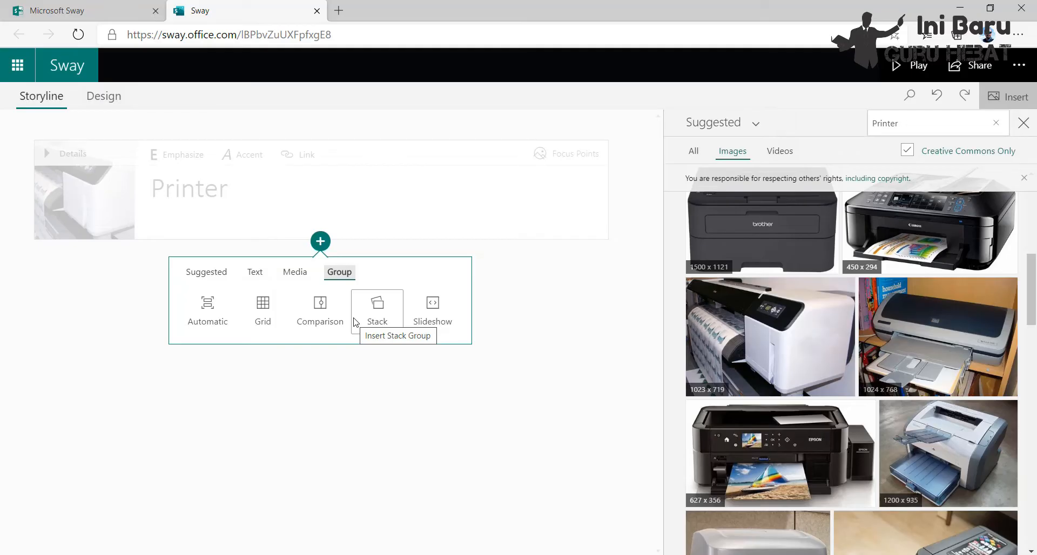
left_click(256, 276)
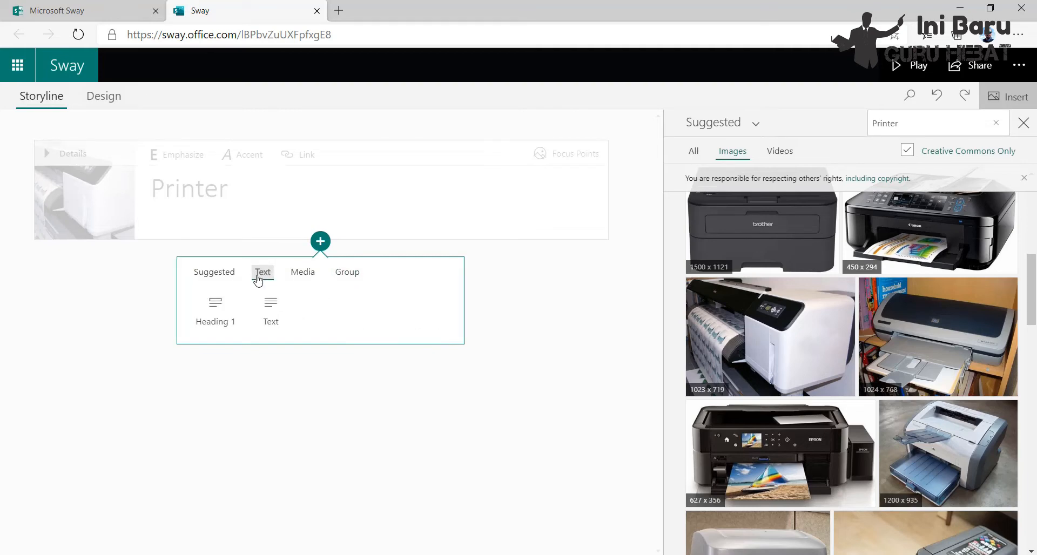
left_click(215, 306)
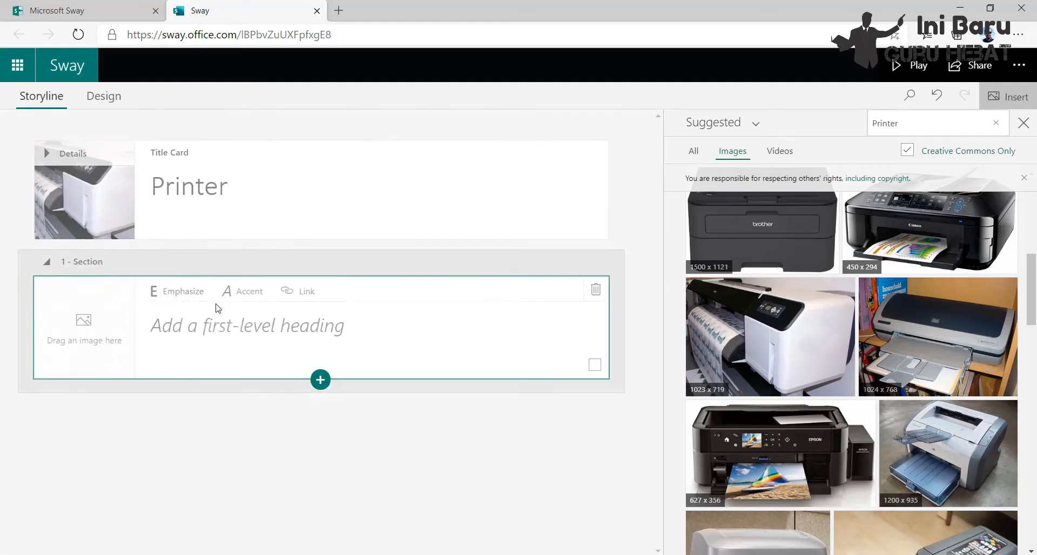
Enter "Printer Inkjet" as the heading and use the 1408 x 1236 image from a "Printer inkjet" search as the card's background
left_click(180, 327)
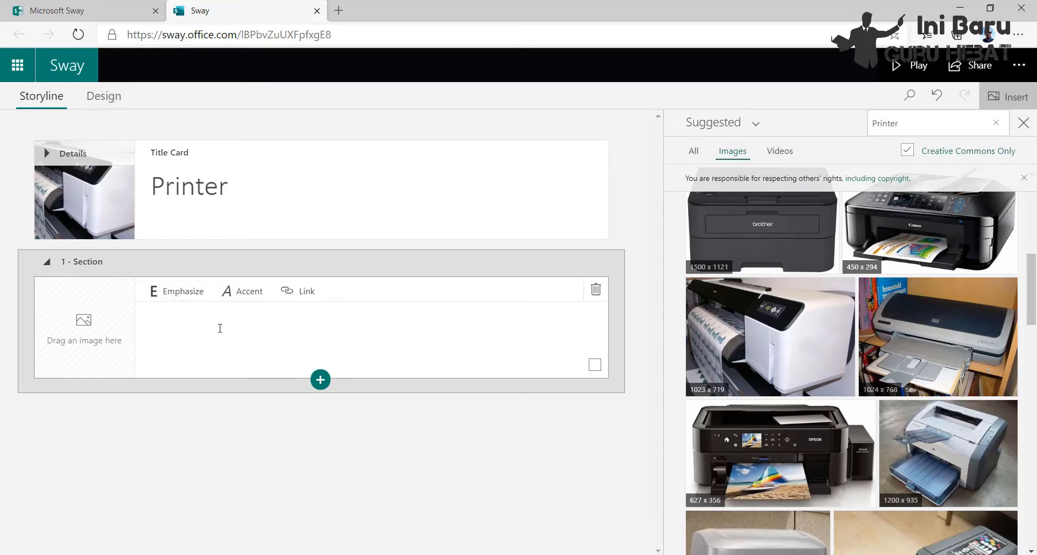
type("Printer I")
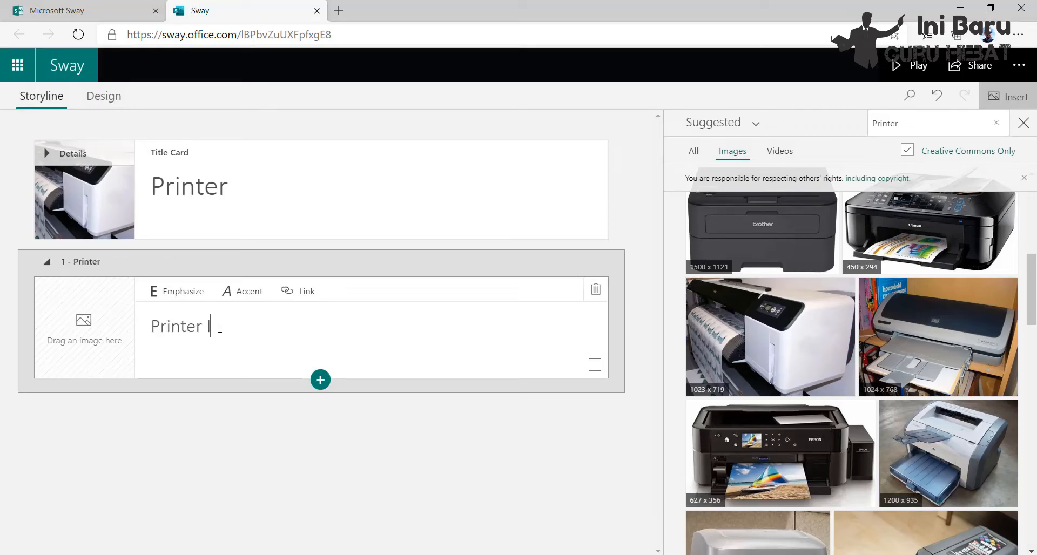
type("nkjet")
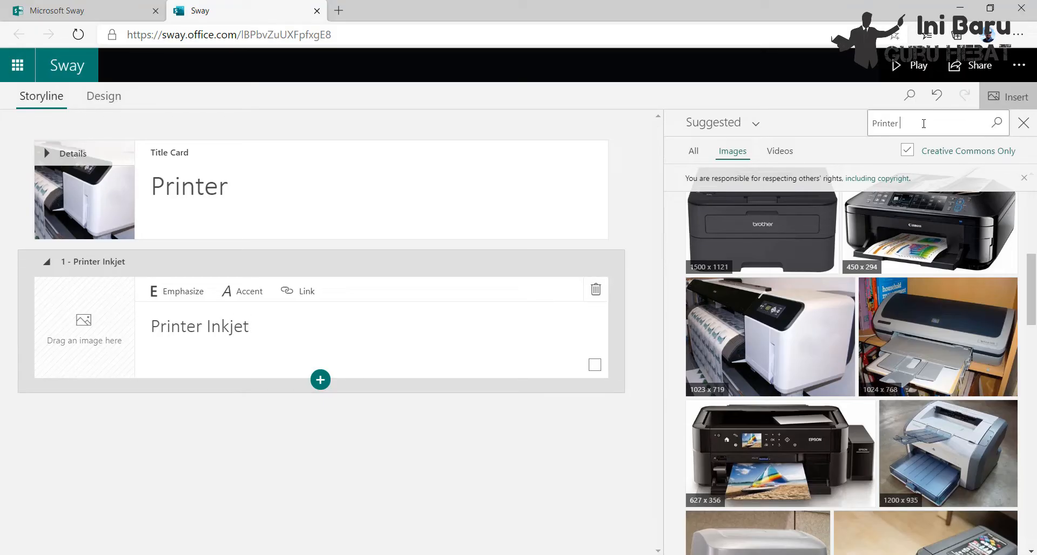
type("nkjet")
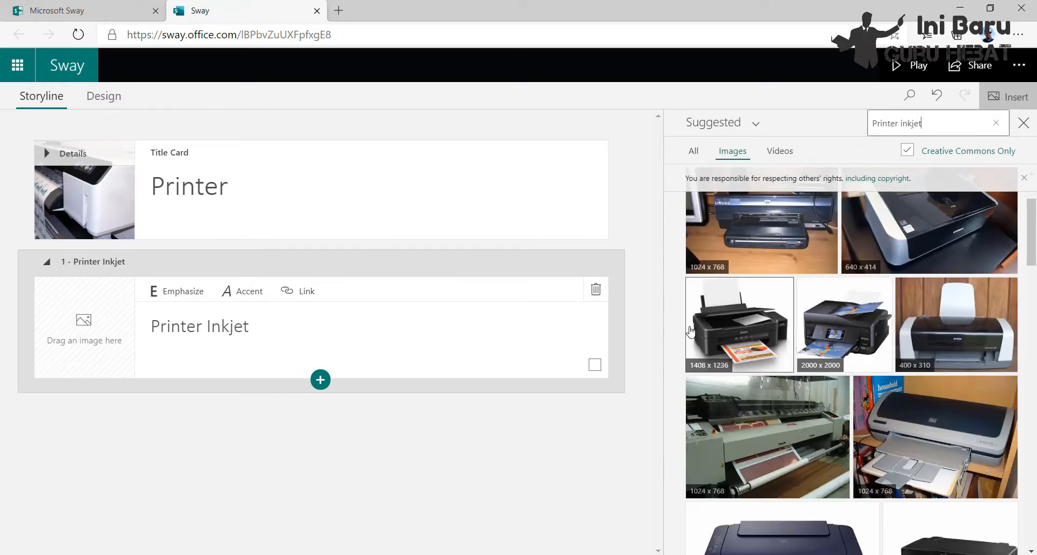
left_click_drag(761, 323, 107, 324)
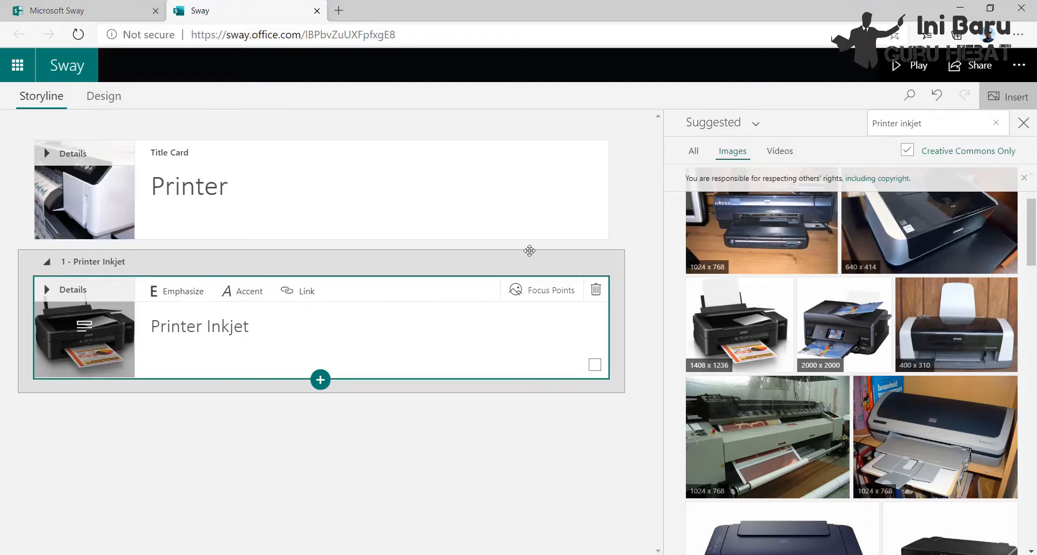
Set a focus point on the title card's image, on the black strip beside the printer's control display
left_click(472, 192)
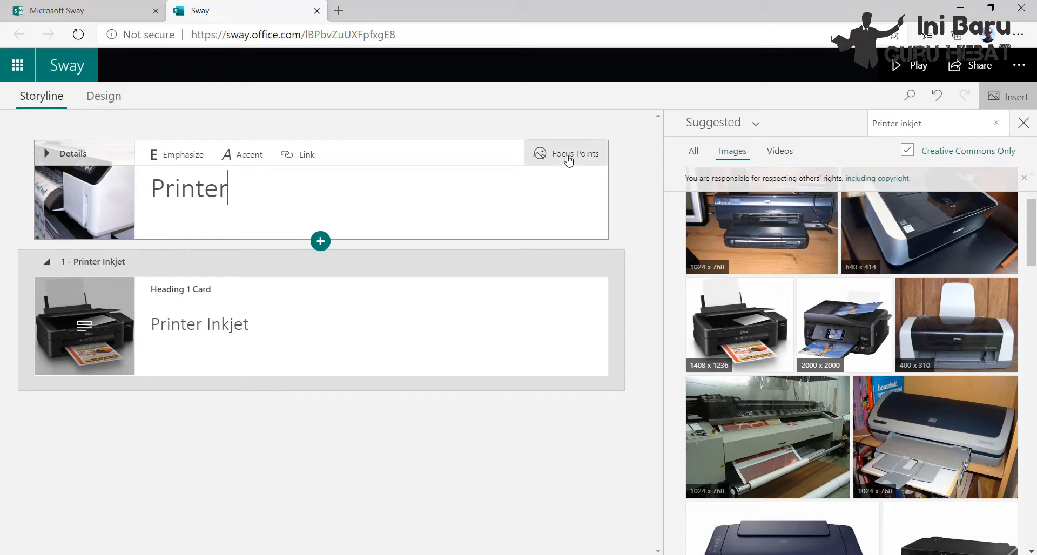
left_click(566, 158)
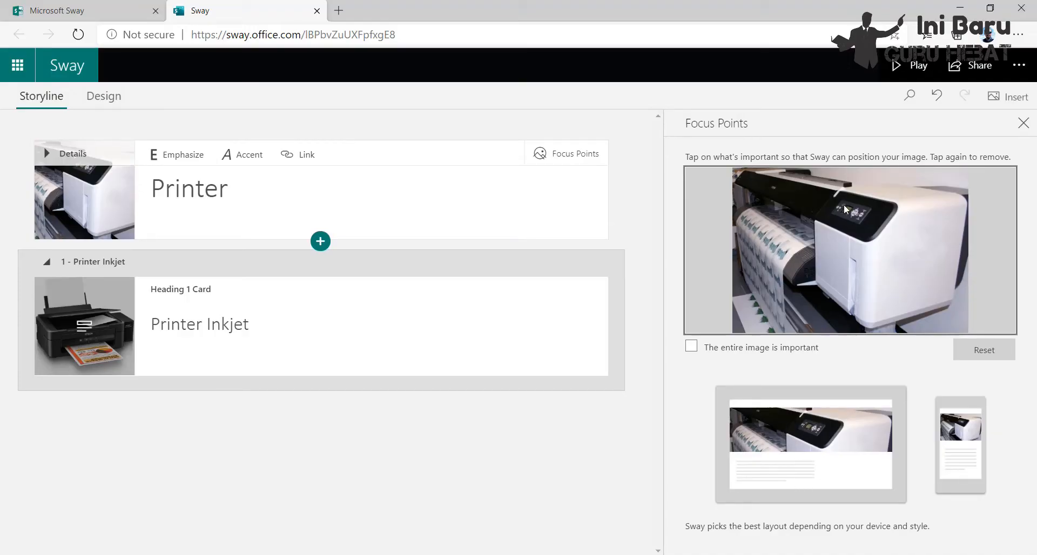
left_click(835, 223)
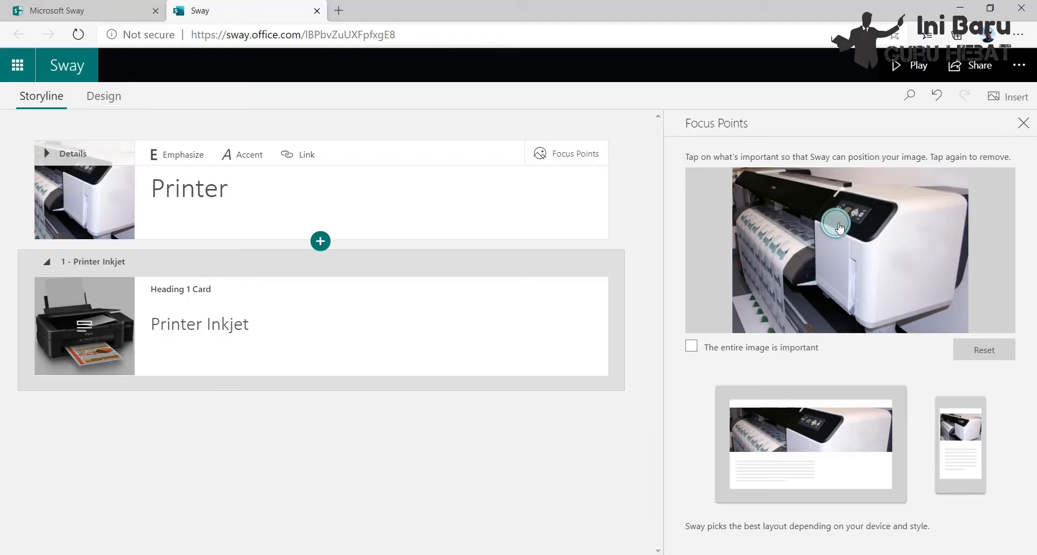
left_click_drag(835, 223, 834, 204)
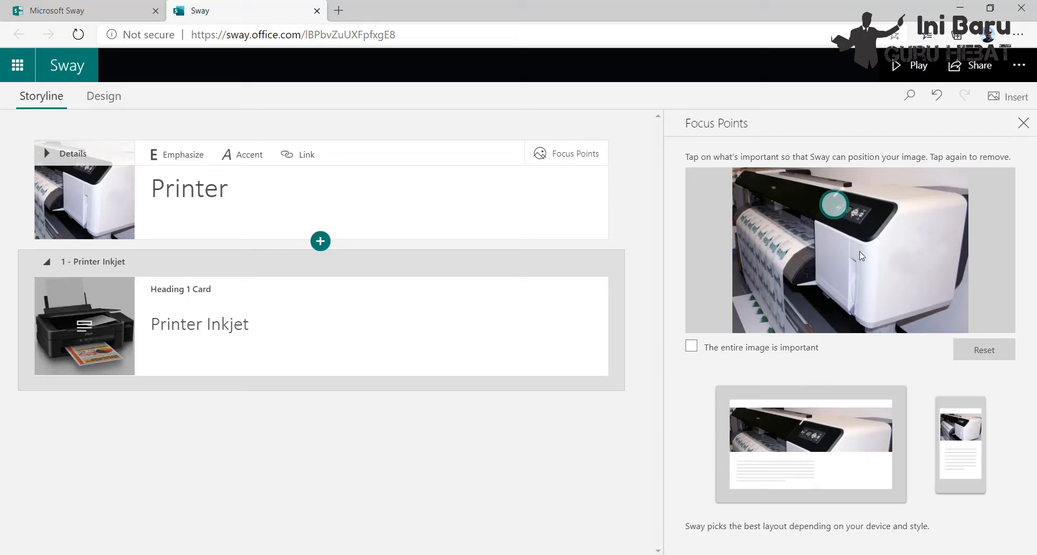
left_click_drag(841, 206, 834, 194)
left_click(180, 324)
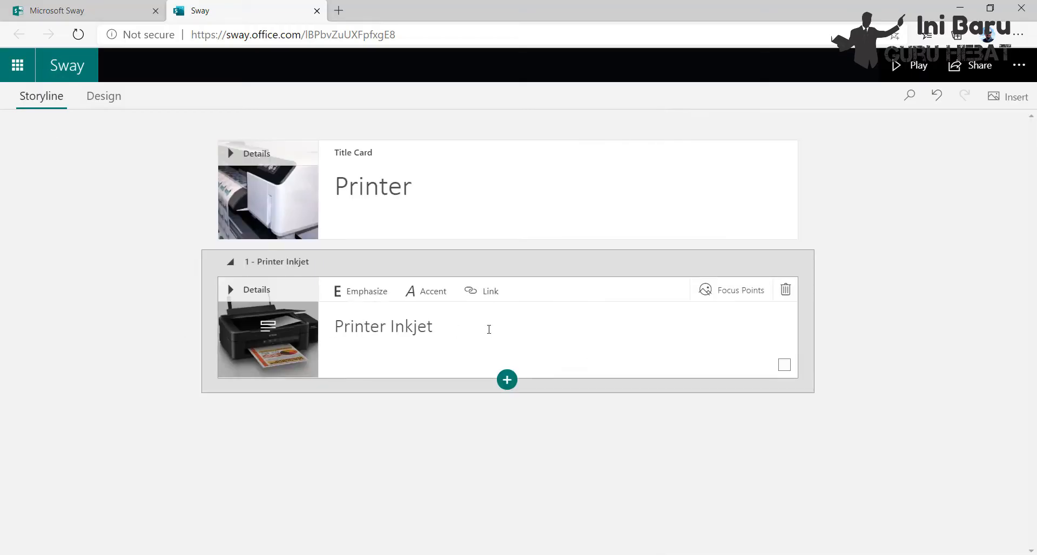
Try marking the entire image as important in the Printer Inkjet heading card's focus points
left_click(741, 292)
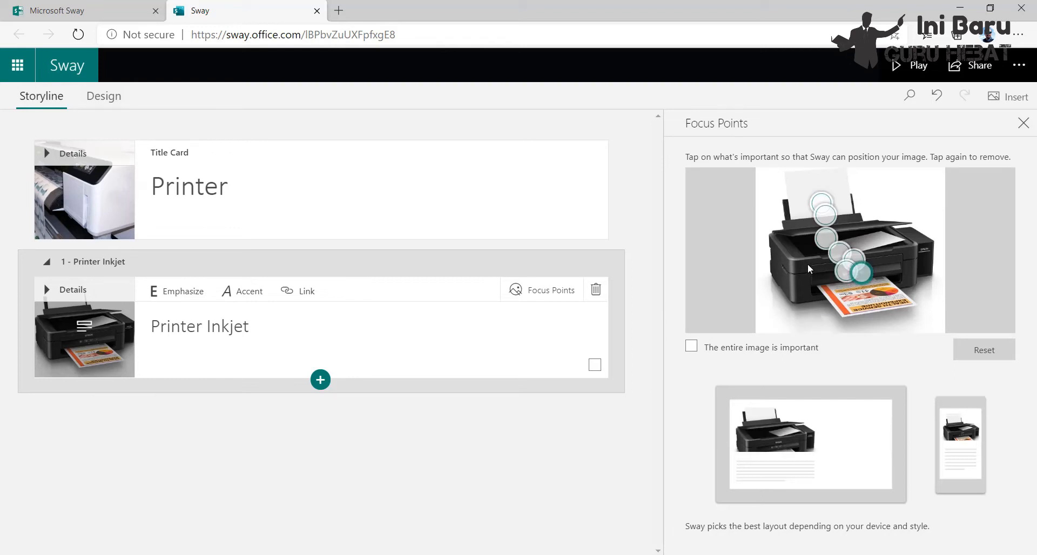
left_click(691, 347)
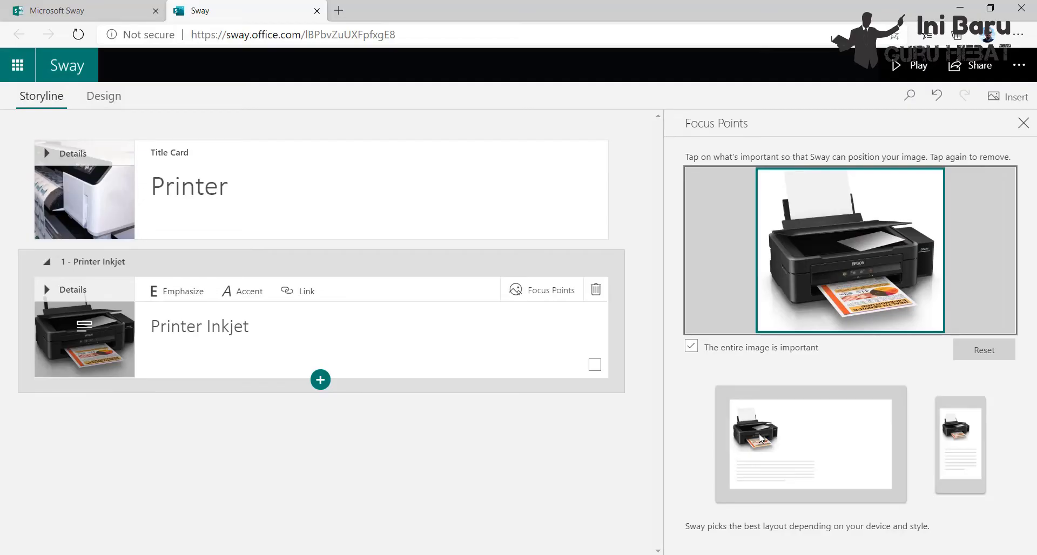
left_click(692, 347)
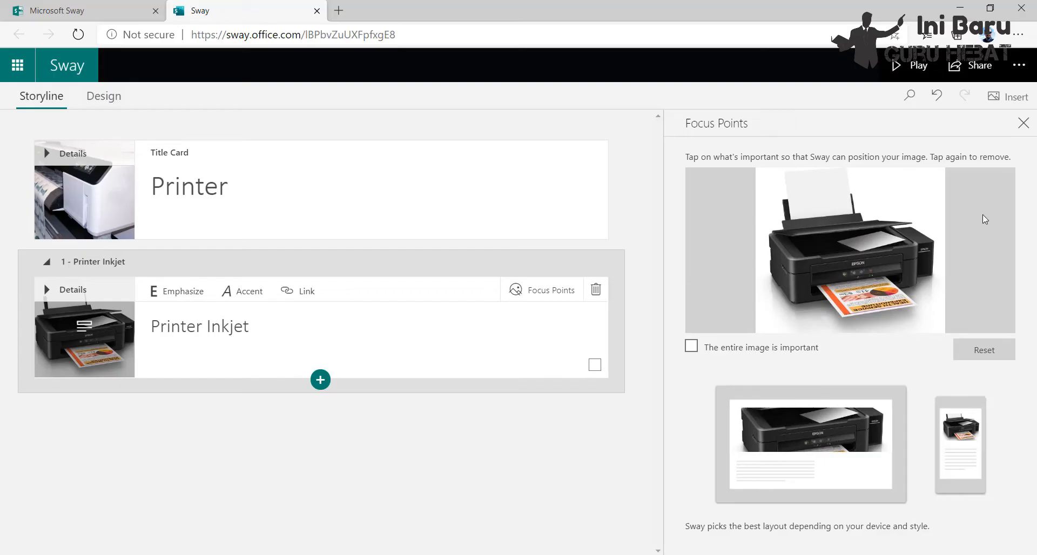
left_click(1024, 124)
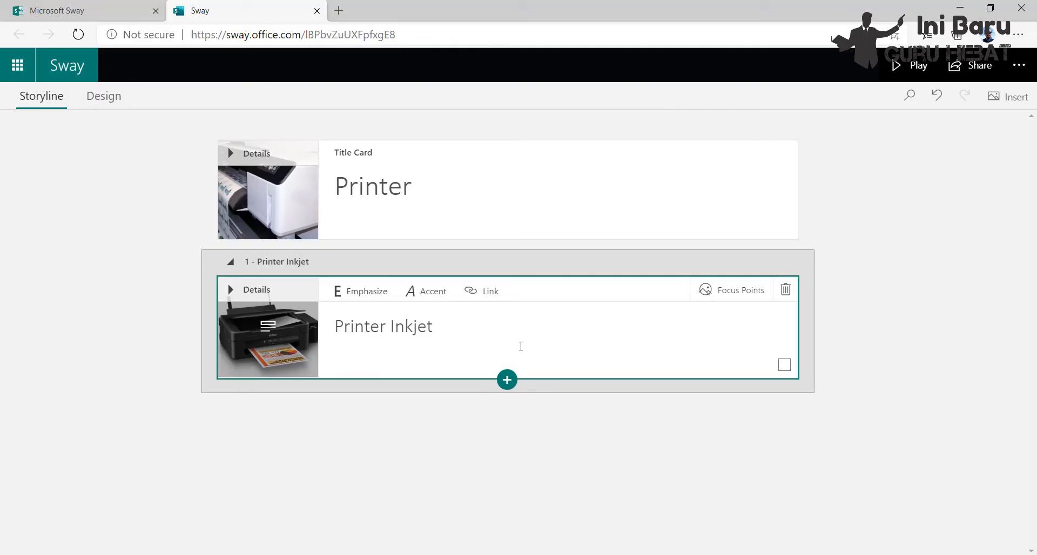
Insert a text card below the Printer Inkjet heading and search the web for "printer inkjet adalah" in a new browser tab
left_click(508, 380)
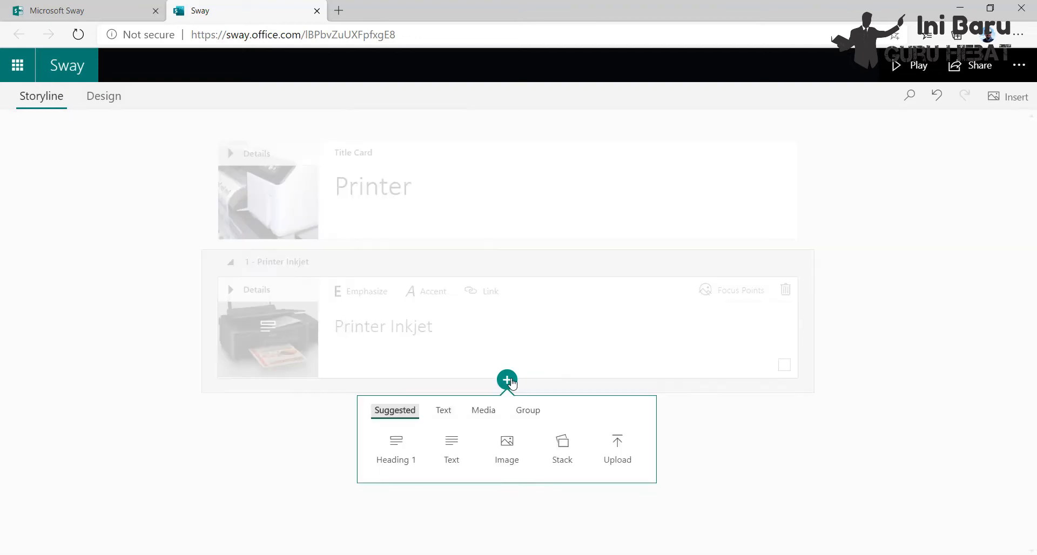
left_click(452, 448)
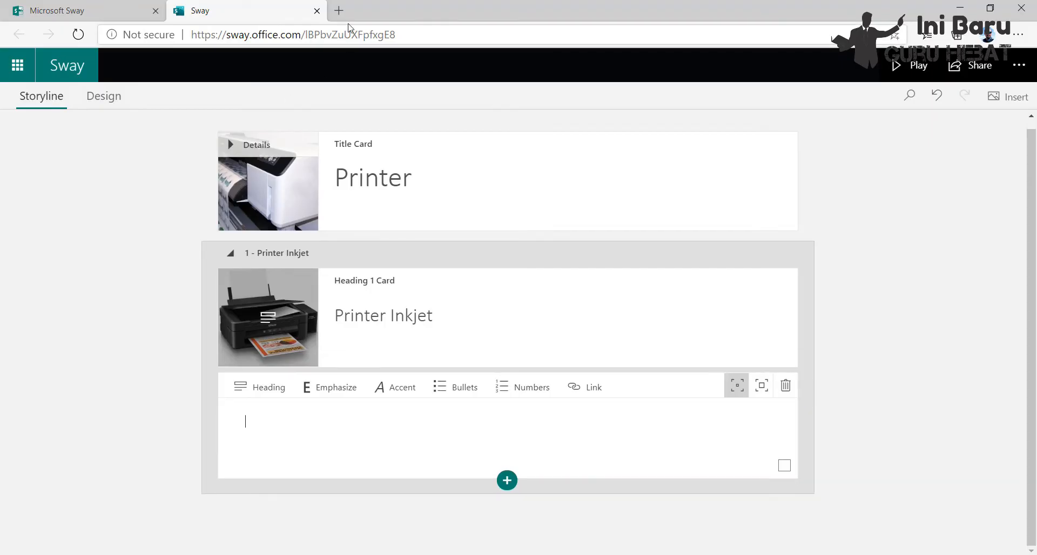
left_click(339, 10)
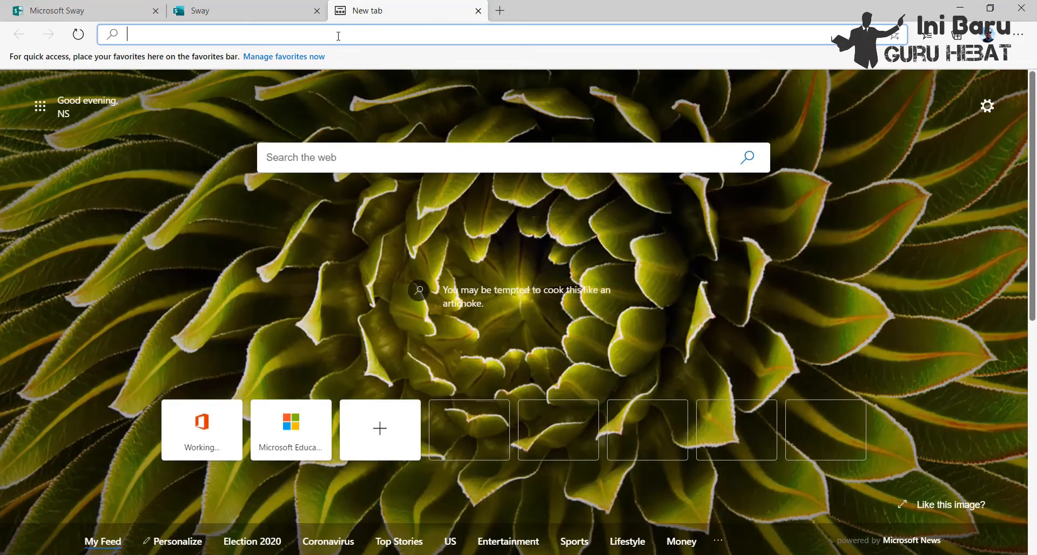
type("printer ")
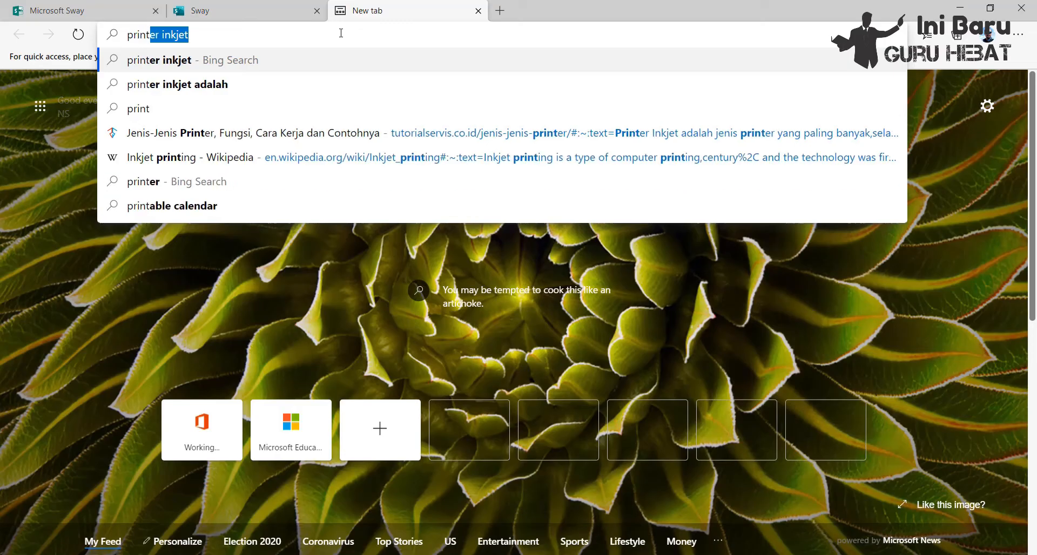
type("inkjet")
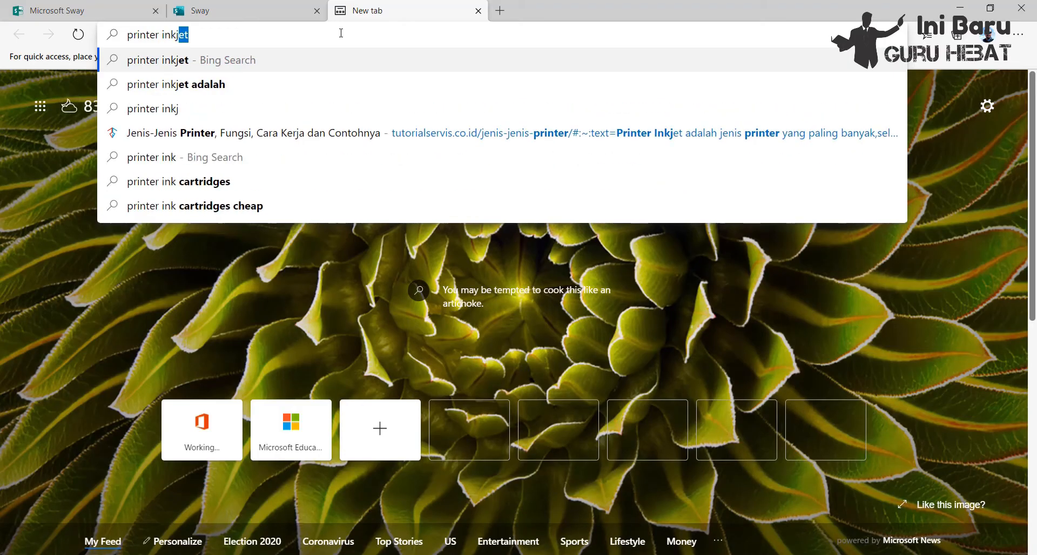
type(" adalah")
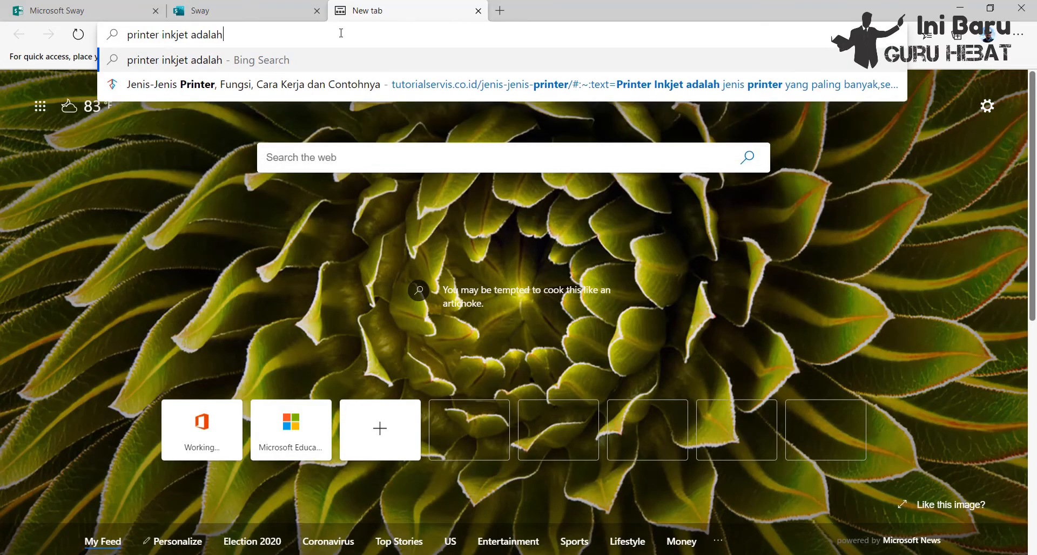
key("Return")
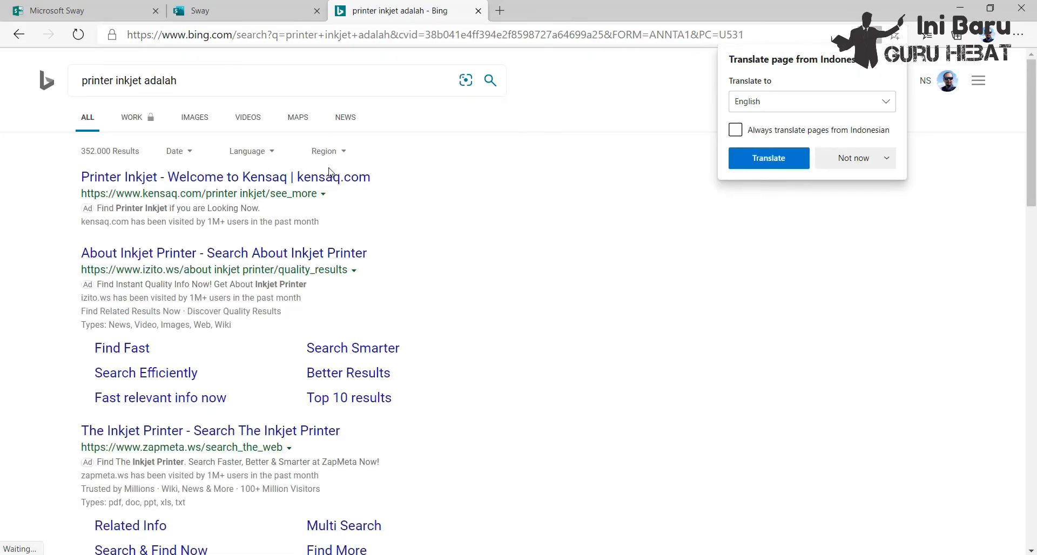
Open the onoini.com article and copy its three paragraphs starting at "Printer inkjet adalah jenis printer" into the Sway text card
scroll(343, 270, "down", 5)
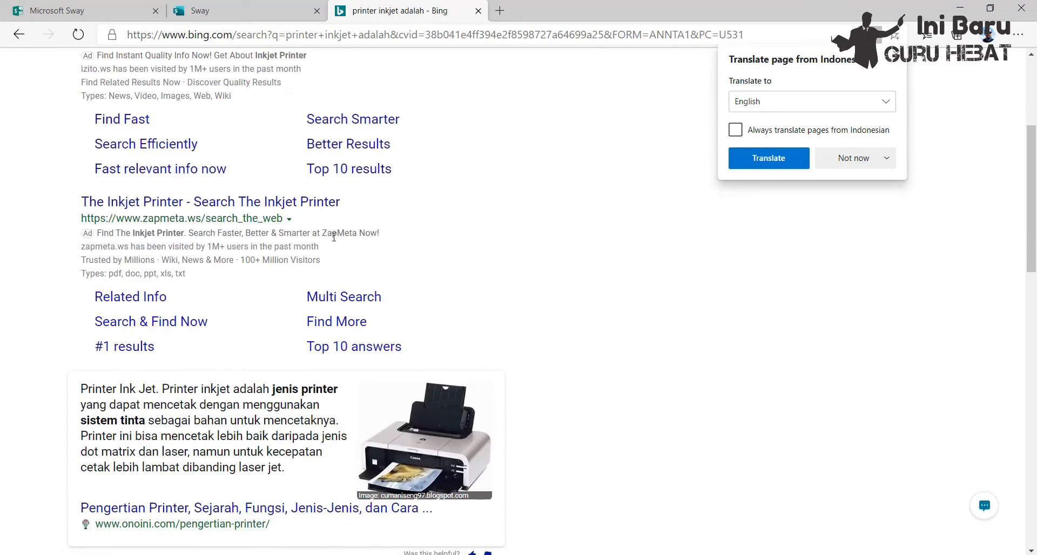
scroll(336, 233, "down", 2)
left_click(240, 357)
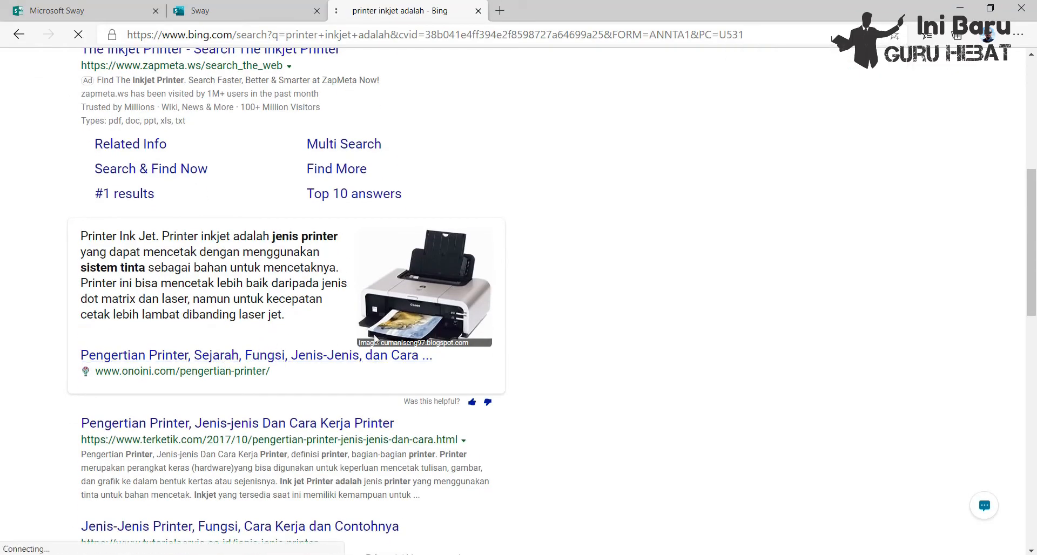
mouse_move(409, 339)
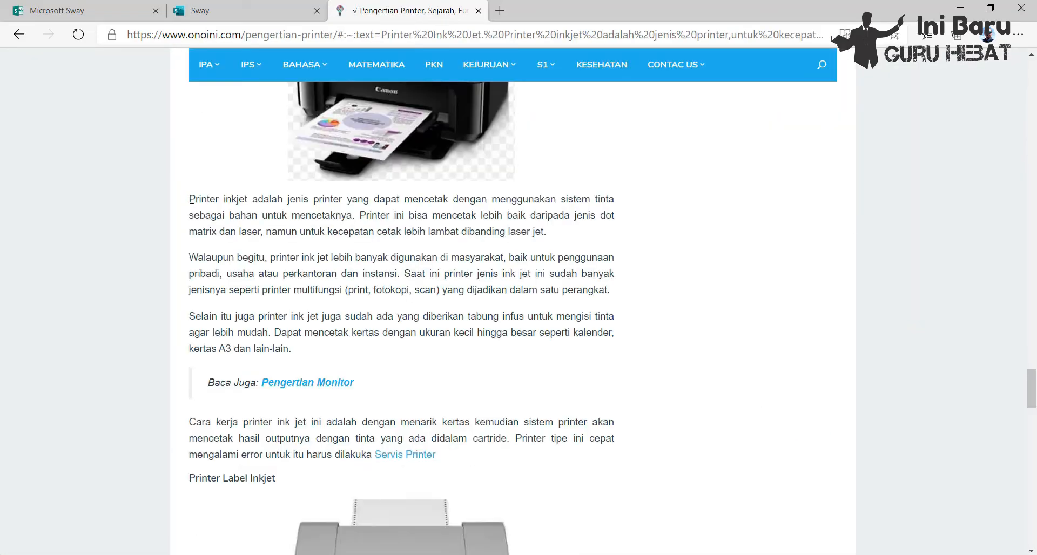
left_click_drag(191, 199, 301, 355)
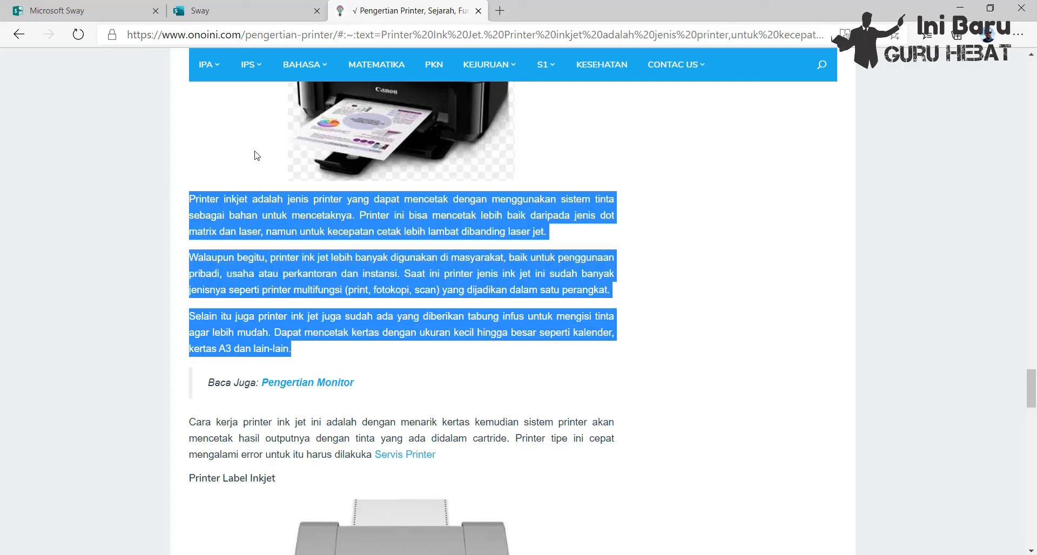
left_click(203, 17)
left_click(267, 417)
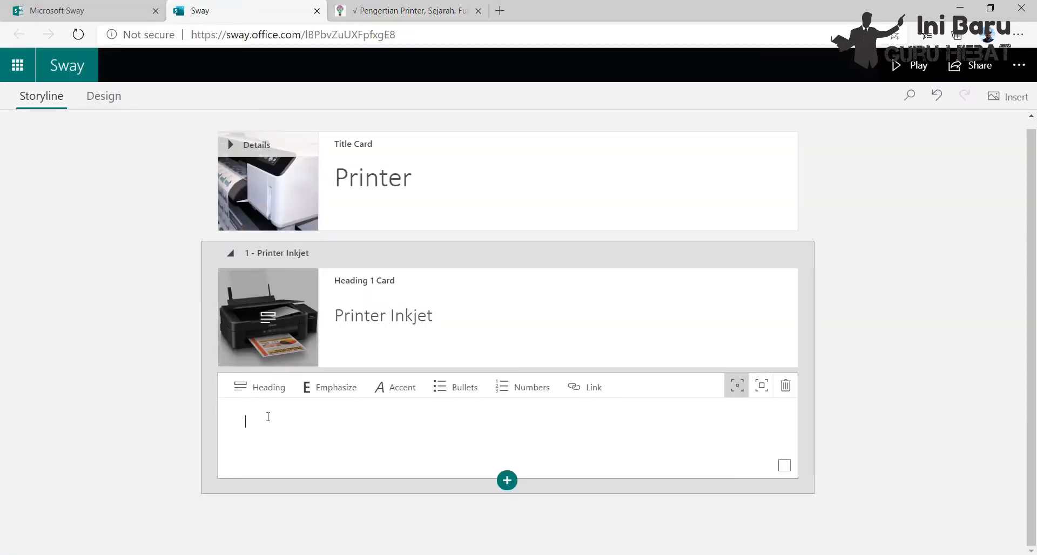
type("Printer Inkjet adalah jenis printer yang dapat mencetak dengan menggunakan sistem tinta sebagai bahan untuk mencetaknya. Printer ini bisa mencetak lebih baik daripada jenis dot matrix dan laser, namun untuk kecepatan cetak lebih lambat dibanding laser jet. Walaupun begitu, printer ink jet lebih banyak digunakan di masyarakat, baik untuk penggunaan pribadi, usaha atau perkantoran dan instansi. Saat ini printer jenis ink jet ini sudah banyak jenisnya seperti printer multifungsi (print, fotokopi, scan) yang dijadikan dalam satu perangkat. Selain itu juga printer ink jet juga sudah ada yang diberikan tabung infus untuk mengisi tinta agar lebih mudah. Dapat mencetak kertas dengan ukuran kecil hingga besar seperti kalender, kertas A3 dan lain-lain.")
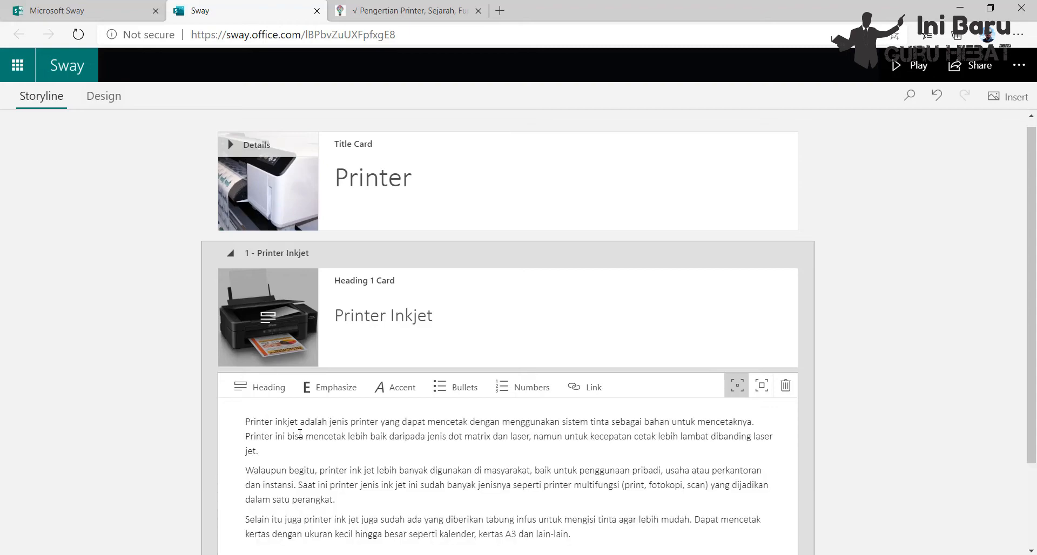
Append the article's "Cara kerja printer ink jet" paragraph to the end of the text card and merge the card's first three paragraphs into one
left_click(371, 10)
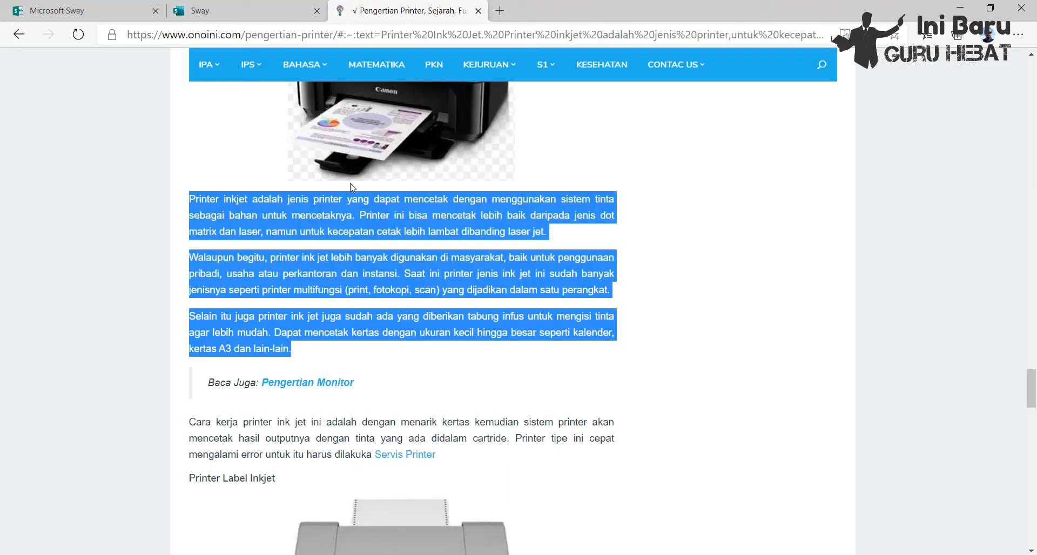
scroll(350, 187, "down", 4)
scroll(356, 187, "down", 2)
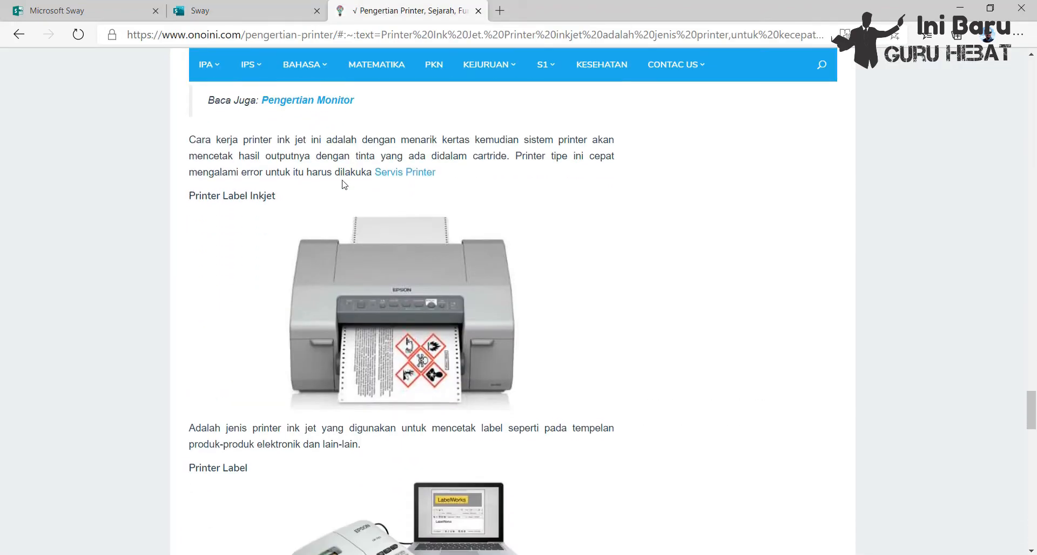
left_click_drag(191, 116, 451, 151)
key("ctrl+c")
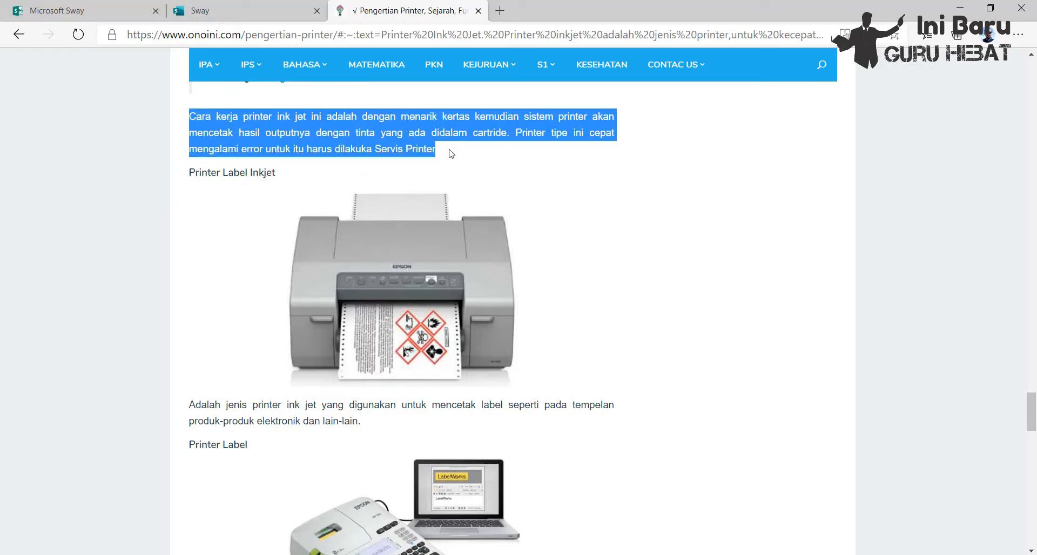
left_click(216, 11)
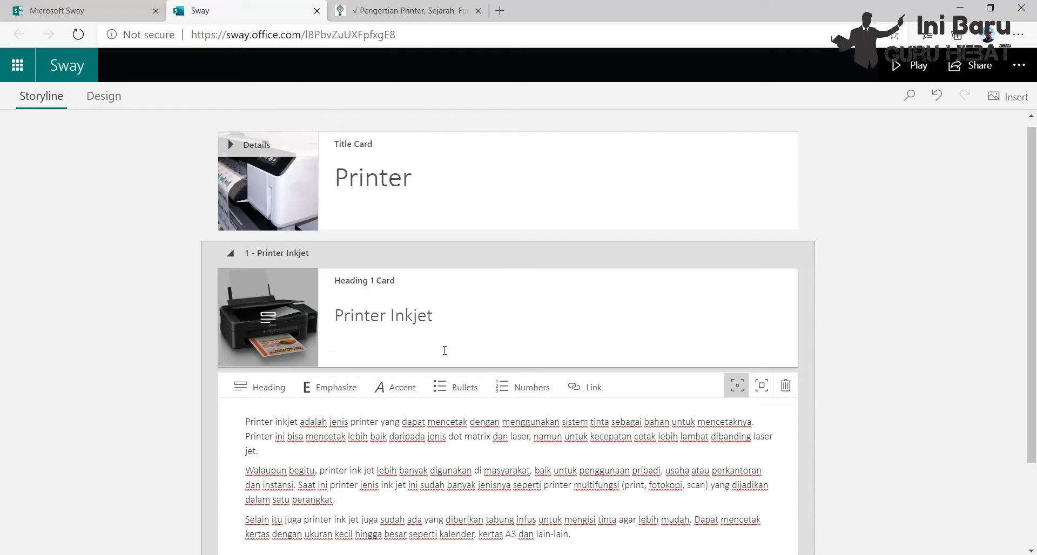
scroll(444, 350, "down", 2)
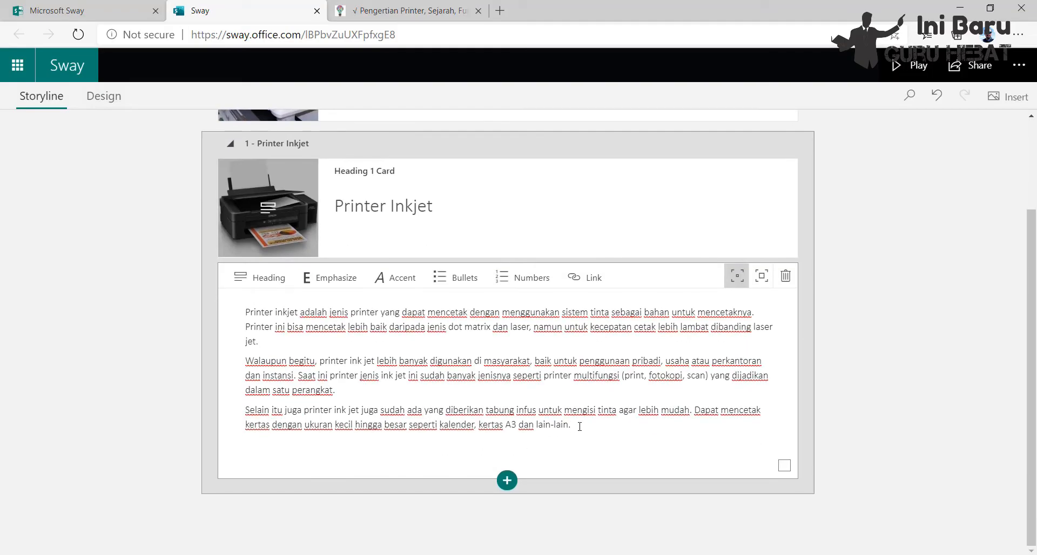
left_click(588, 433)
key("Return")
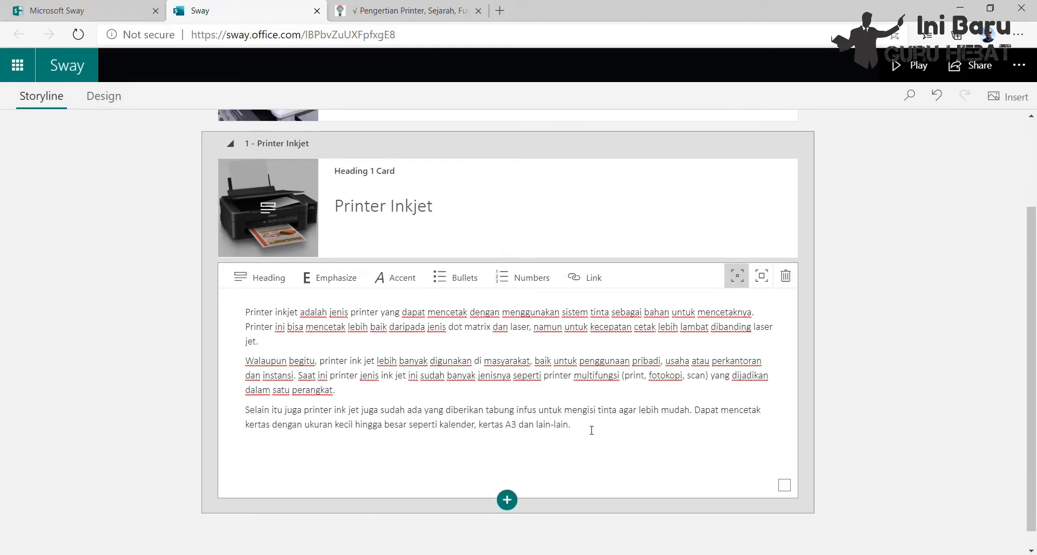
key("ctrl+v")
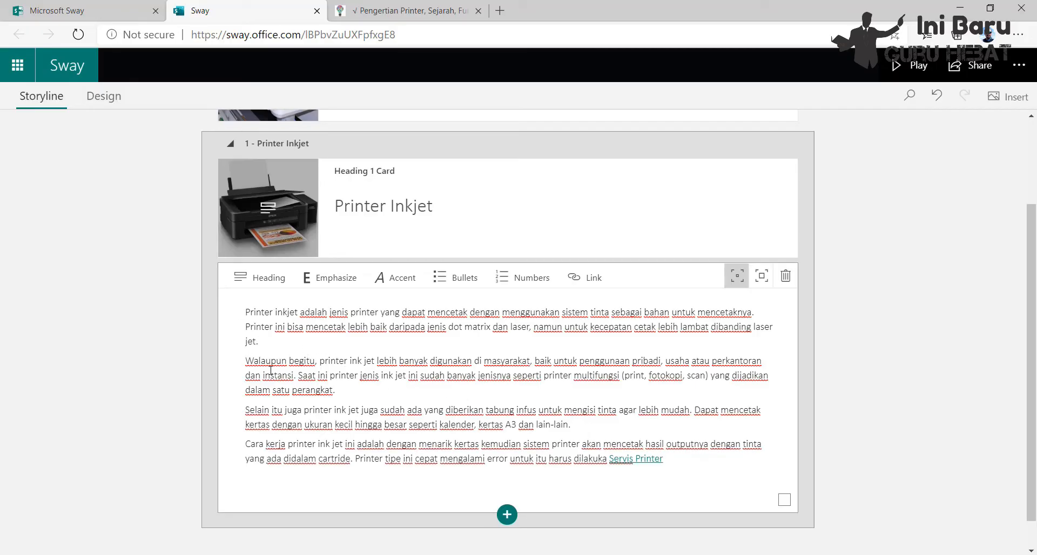
key("BackSpace")
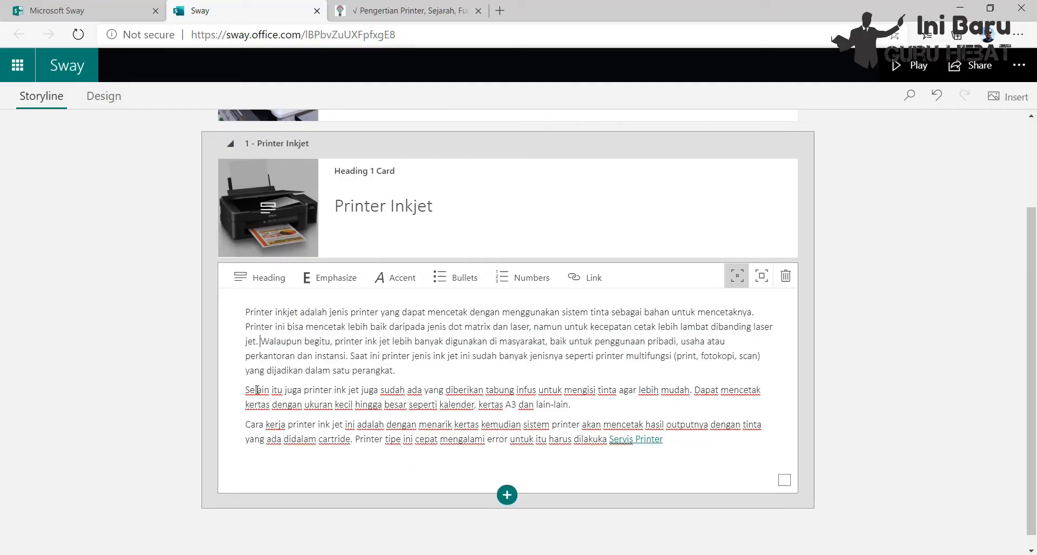
key("BackSpace")
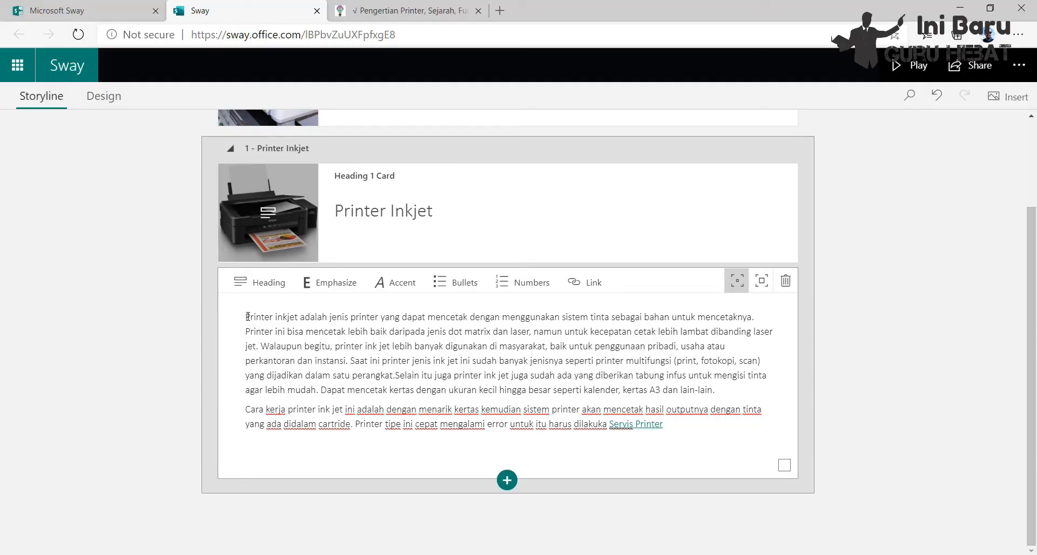
Apply Emphasize and Accent to the opening word "Printer" in the text card
left_click_drag(248, 317, 274, 316)
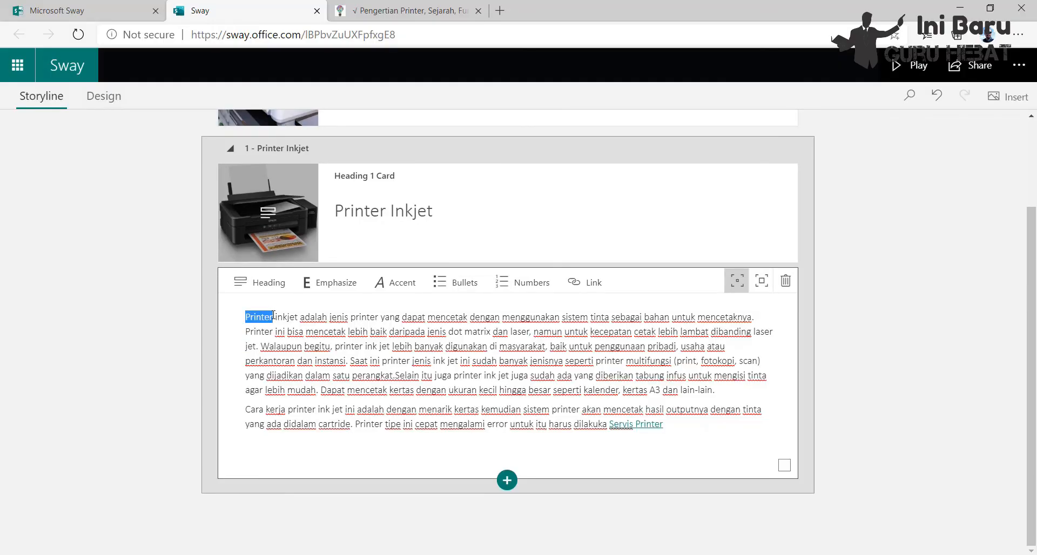
left_click(318, 286)
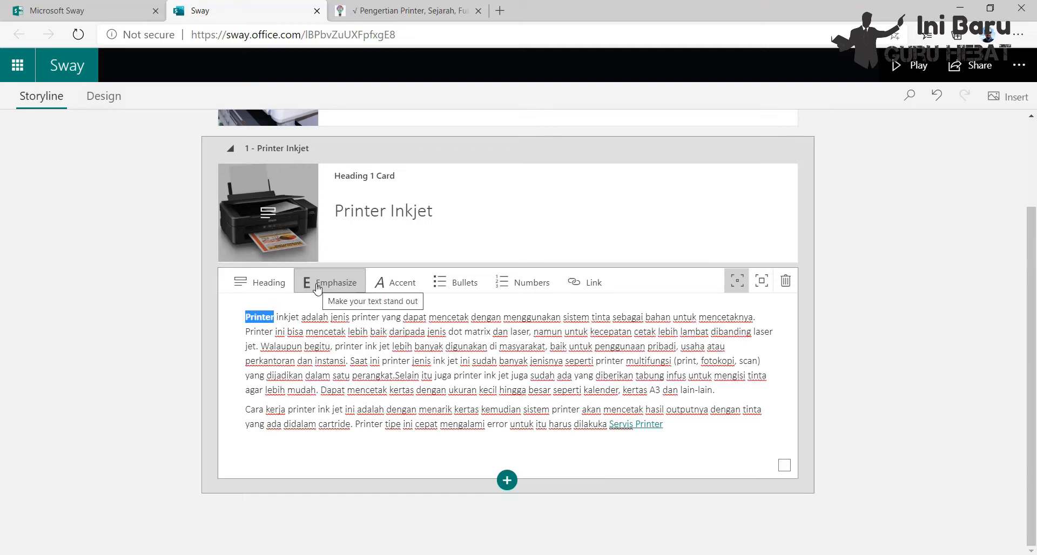
left_click(272, 317)
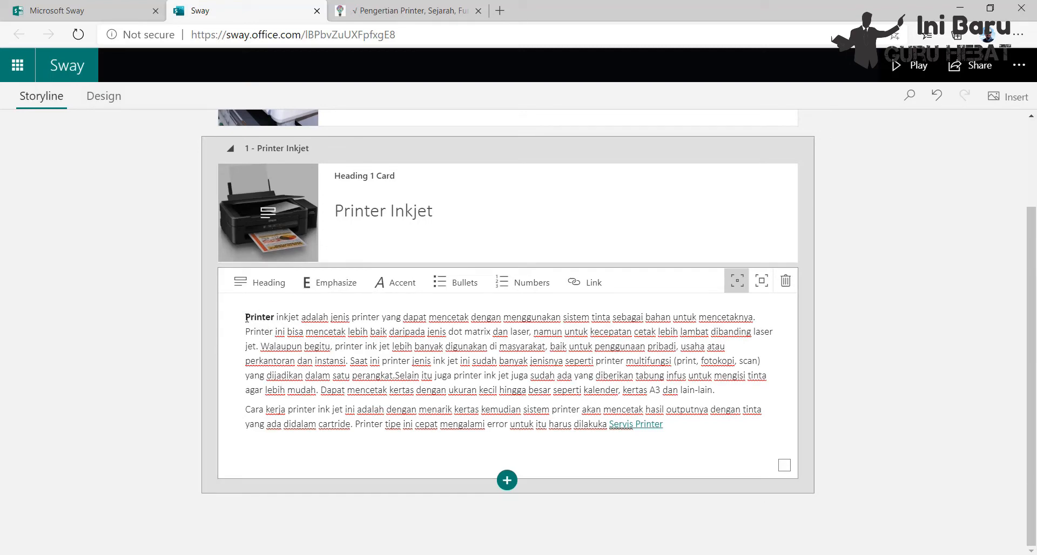
left_click_drag(247, 317, 275, 318)
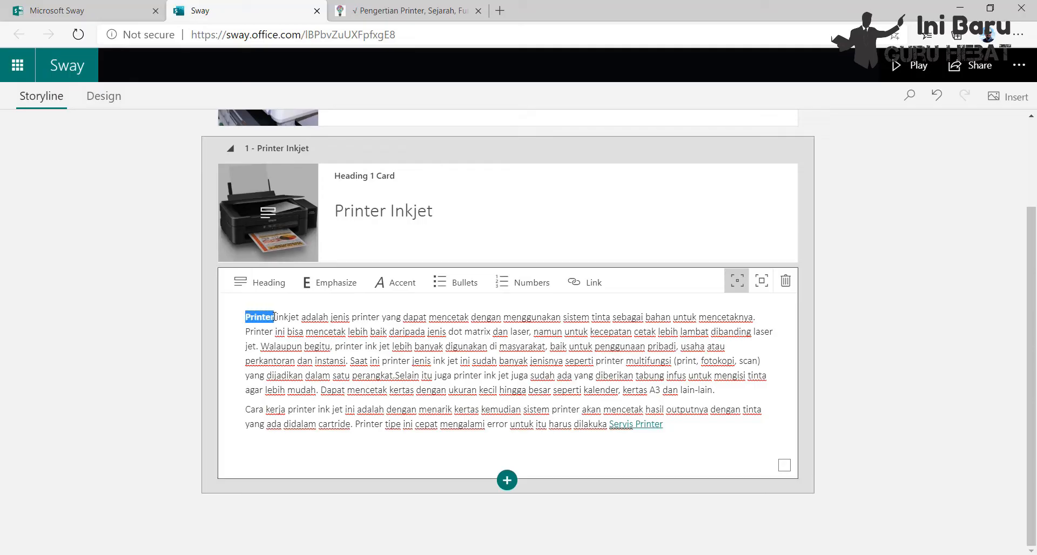
left_click(401, 288)
left_click(357, 332)
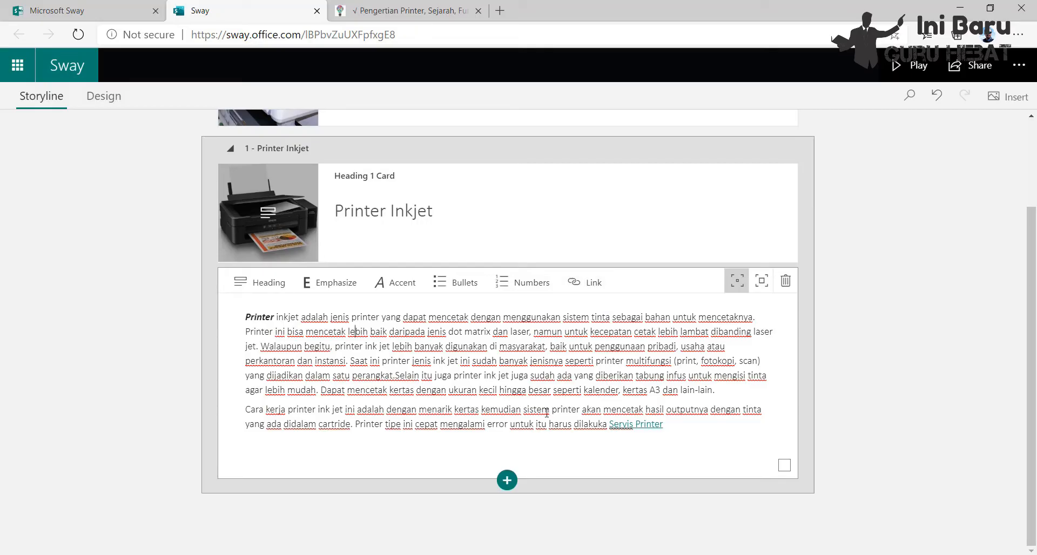
Insert an image card below the Printer Inkjet text card and add six suggested inkjet printer images, including the Epson and Canon models
left_click(507, 481)
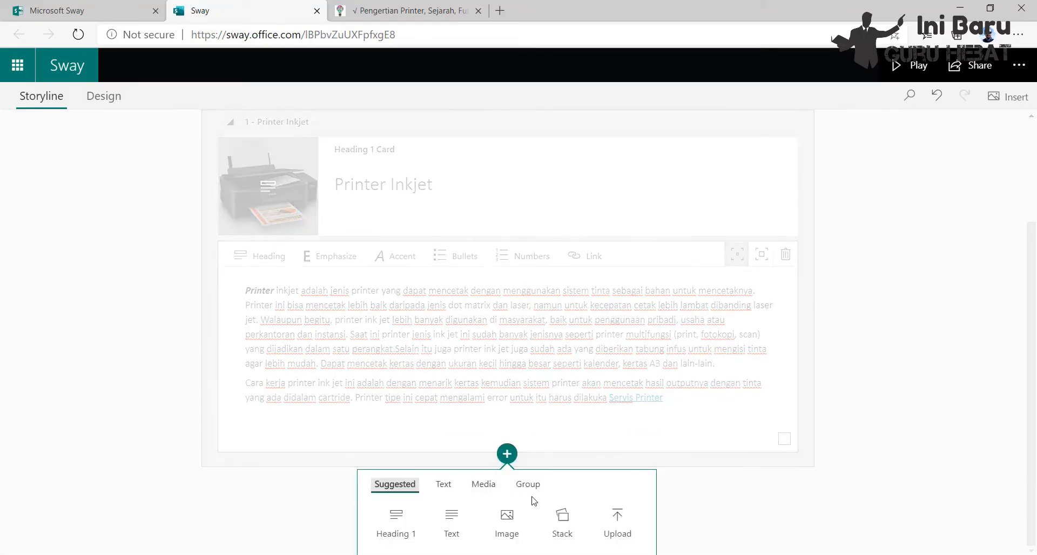
left_click(512, 521)
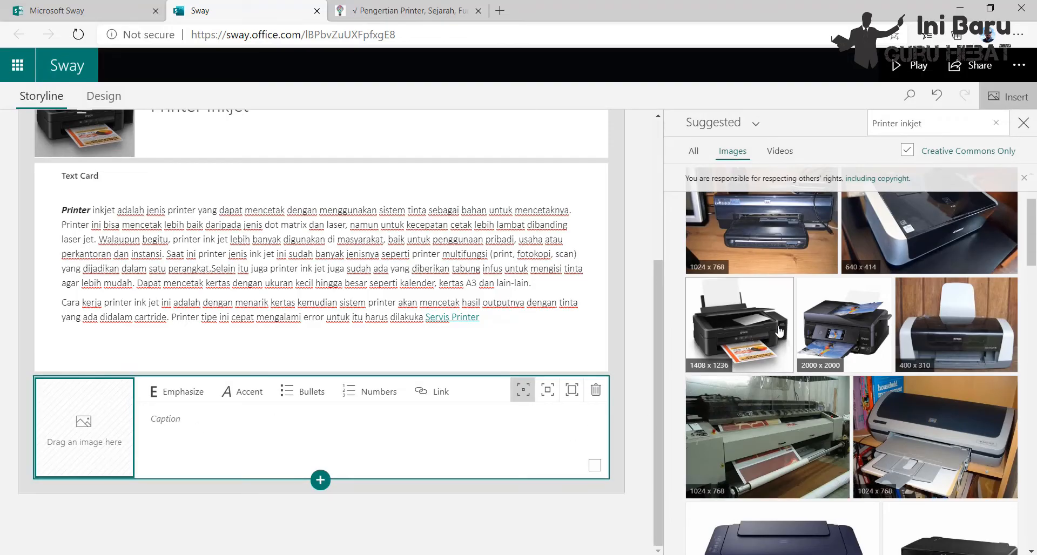
scroll(766, 332, "down", 2)
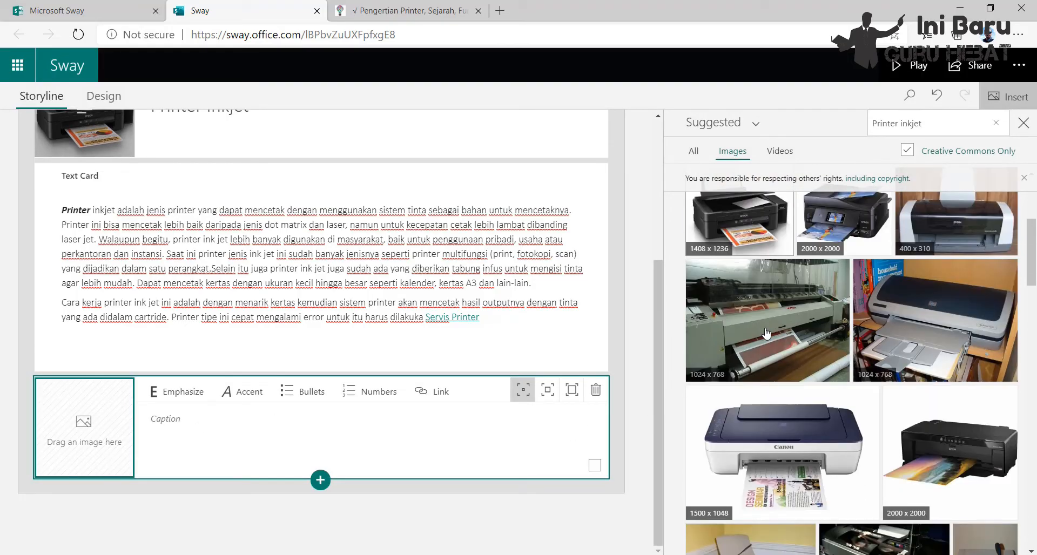
scroll(766, 333, "up", 3)
left_click(777, 360)
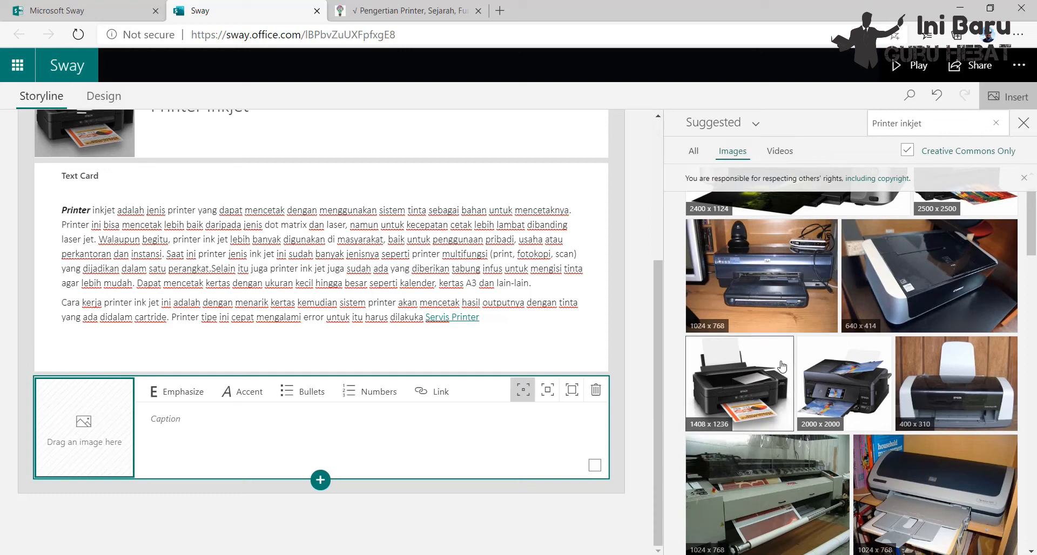
left_click(821, 360)
left_click(961, 355)
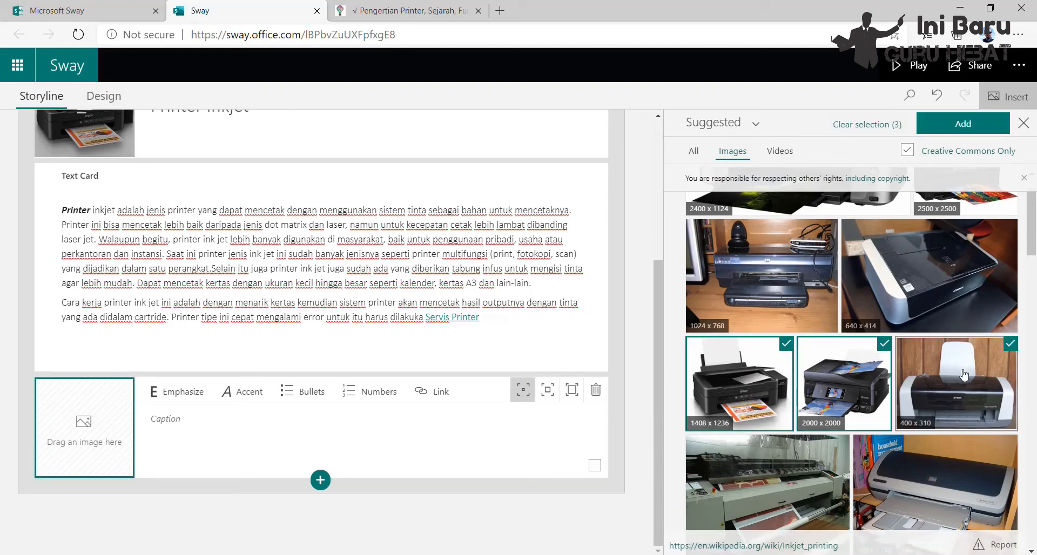
scroll(963, 374, "down", 2)
left_click(894, 372)
left_click(797, 367)
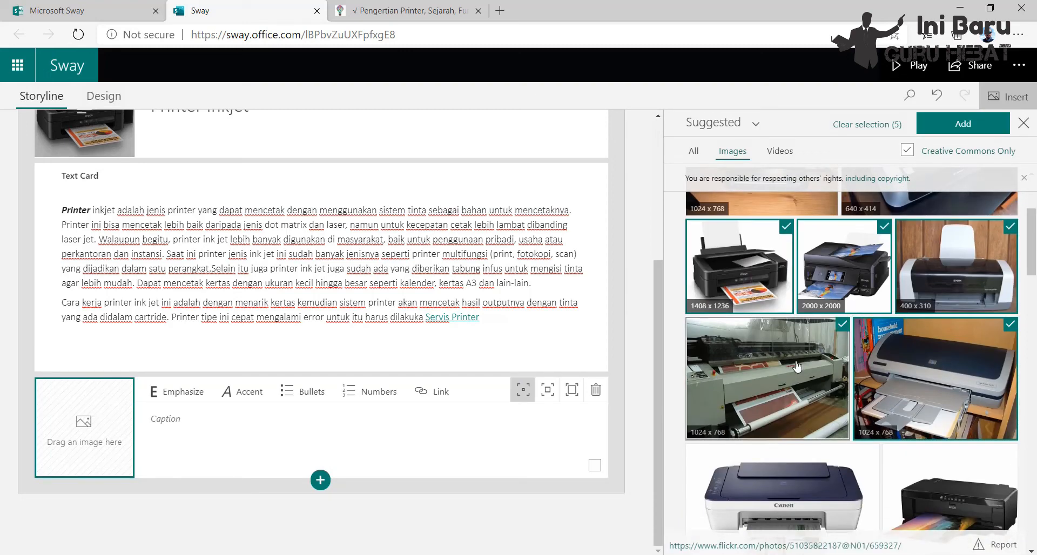
left_click(796, 481)
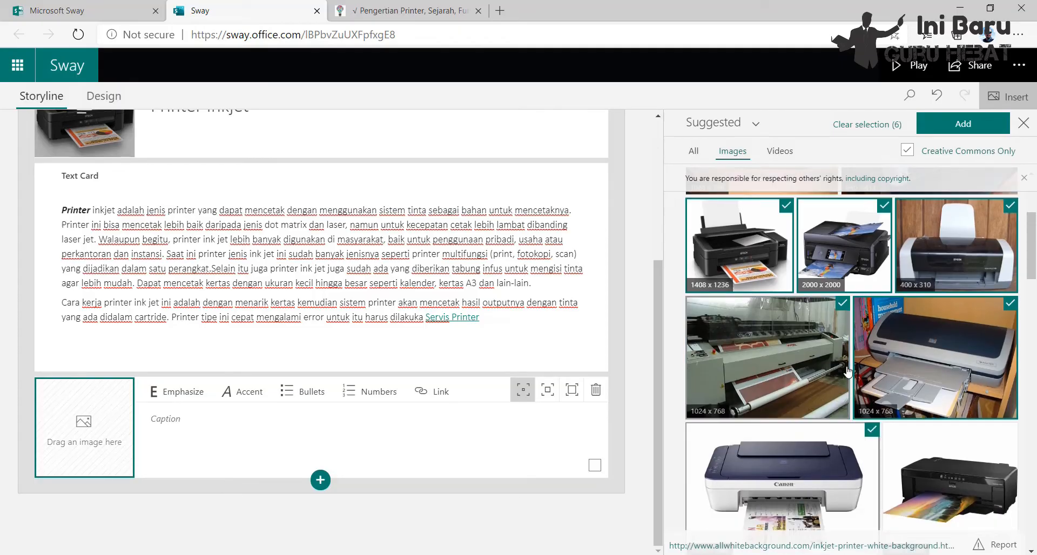
left_click(963, 124)
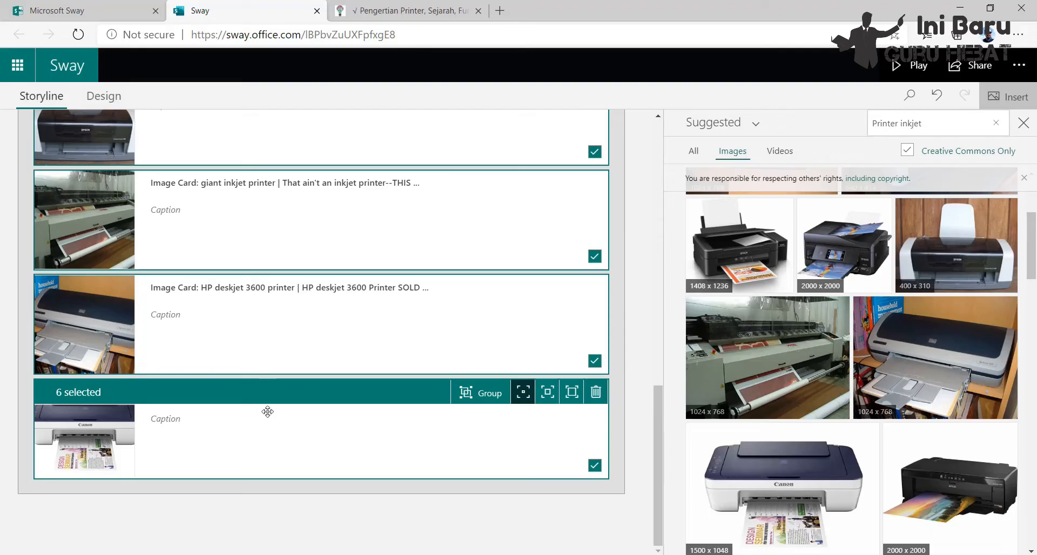
Try grouping the six new image cards as an automatic group, look through the group types, and ungroup the cards
scroll(267, 412, "up", 5)
scroll(521, 294, "down", 5)
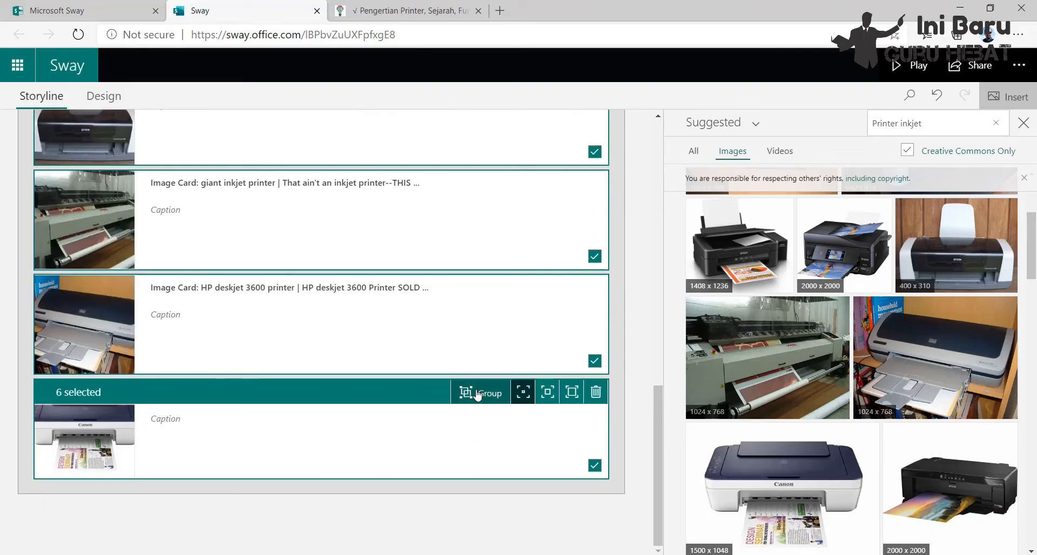
left_click(478, 393)
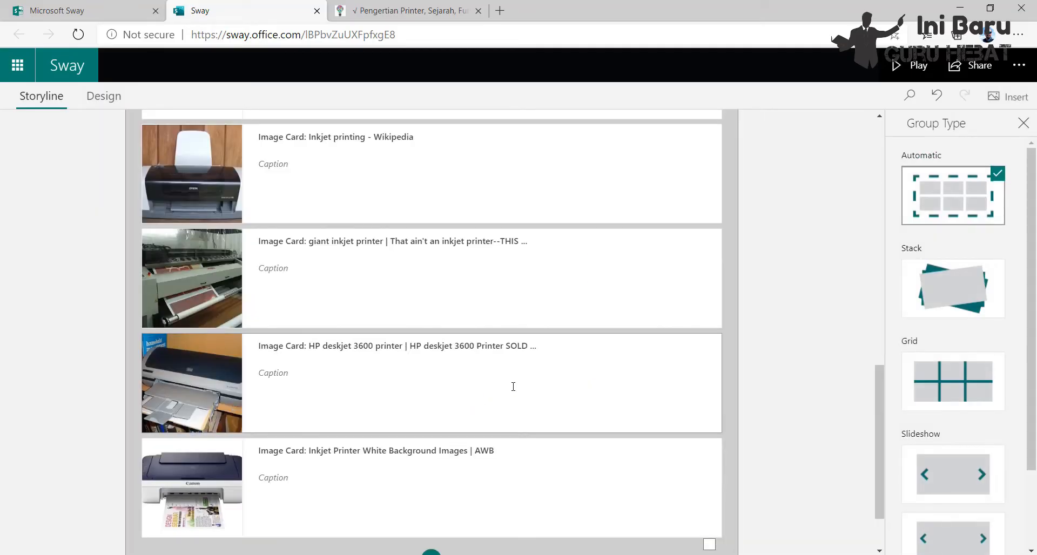
scroll(513, 387, "up", 4)
scroll(514, 393, "up", 2)
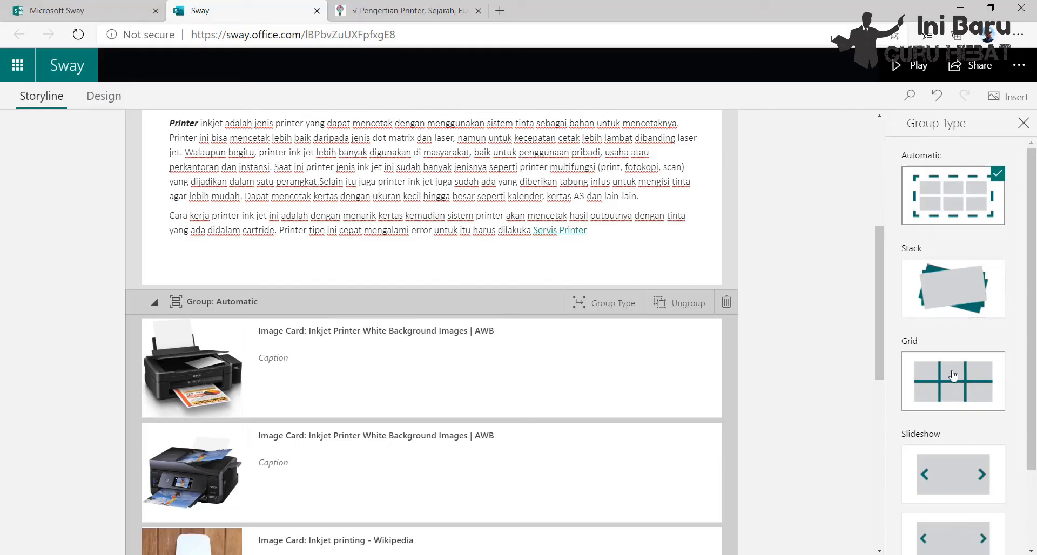
scroll(953, 371, "down", 2)
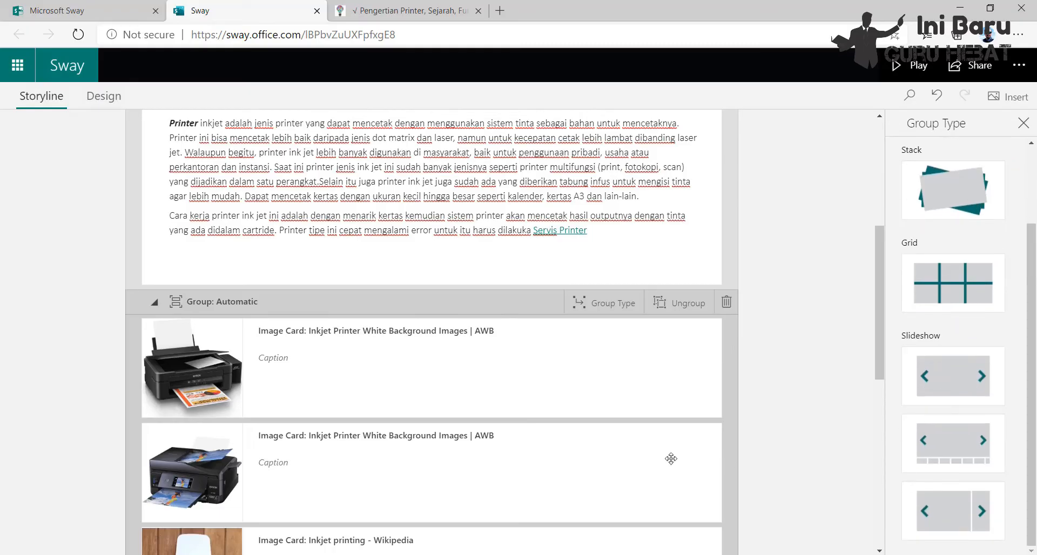
scroll(543, 430, "down", 8)
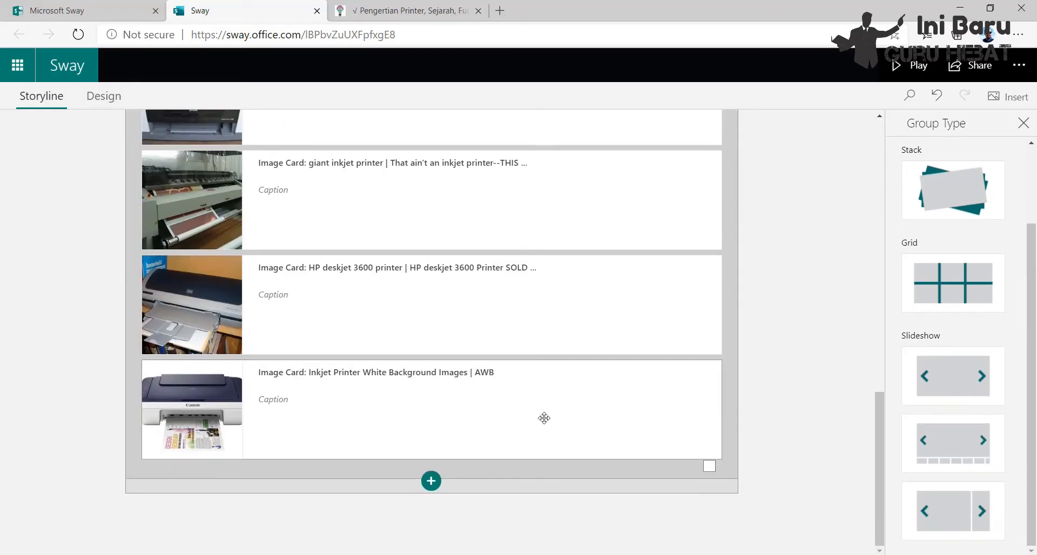
scroll(544, 418, "up", 8)
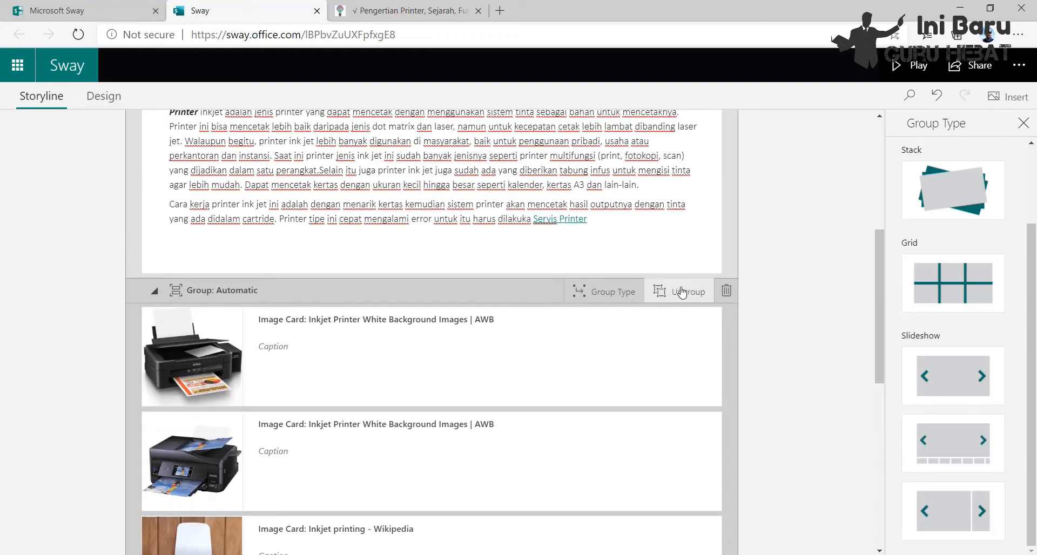
left_click(675, 292)
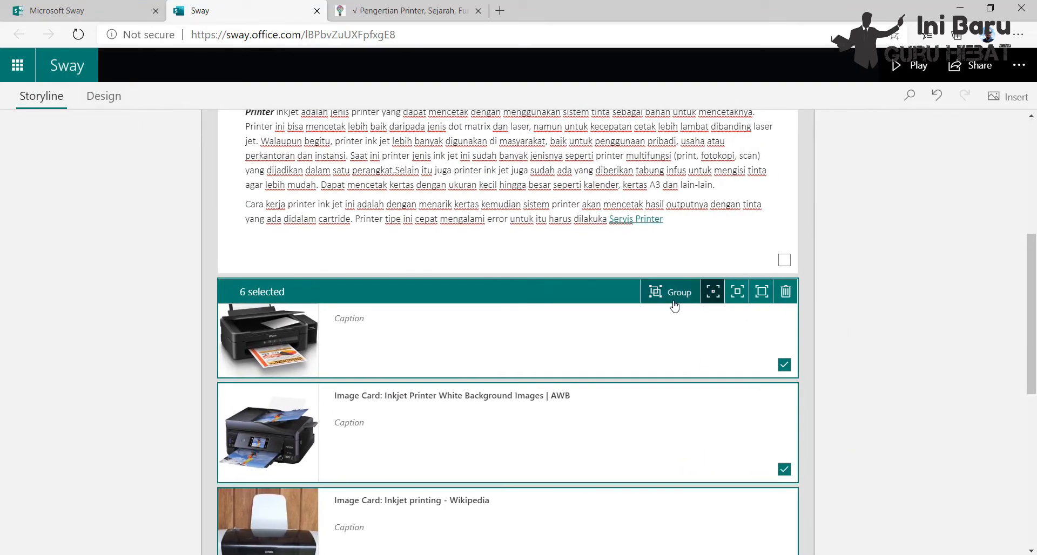
Give the six selected image cards the strongest emphasis level and group them as a Stack
left_click(713, 294)
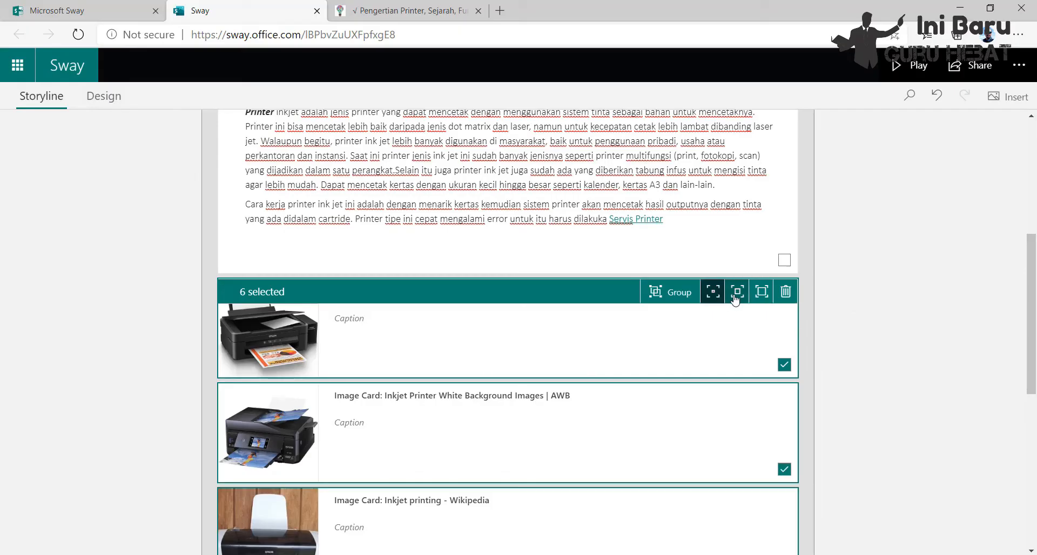
left_click(762, 298)
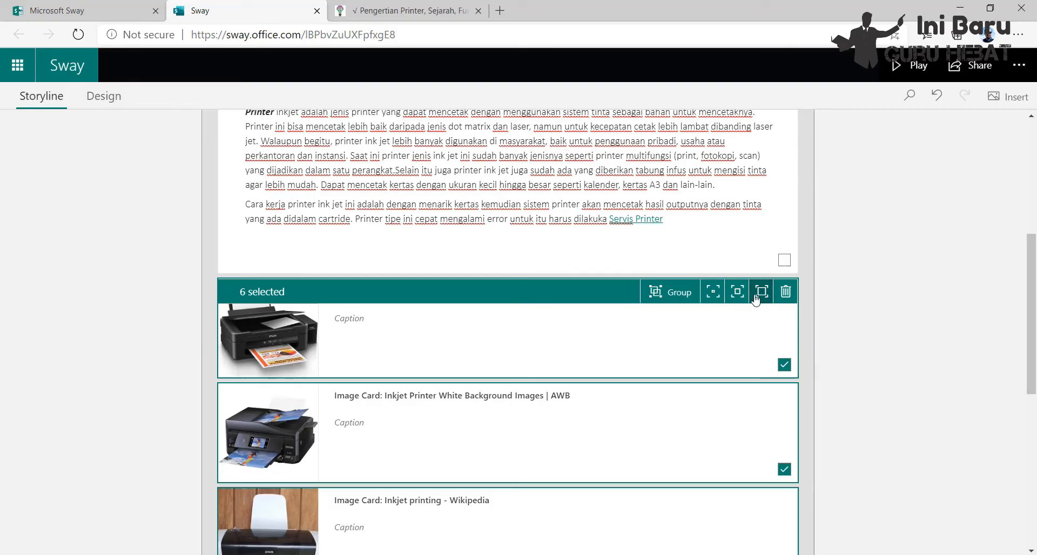
left_click(671, 295)
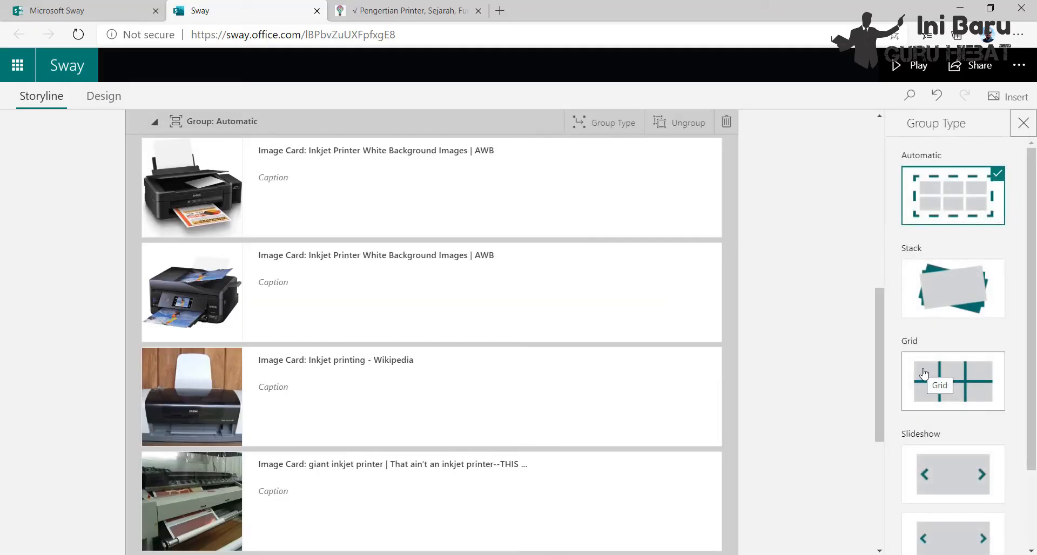
left_click(963, 290)
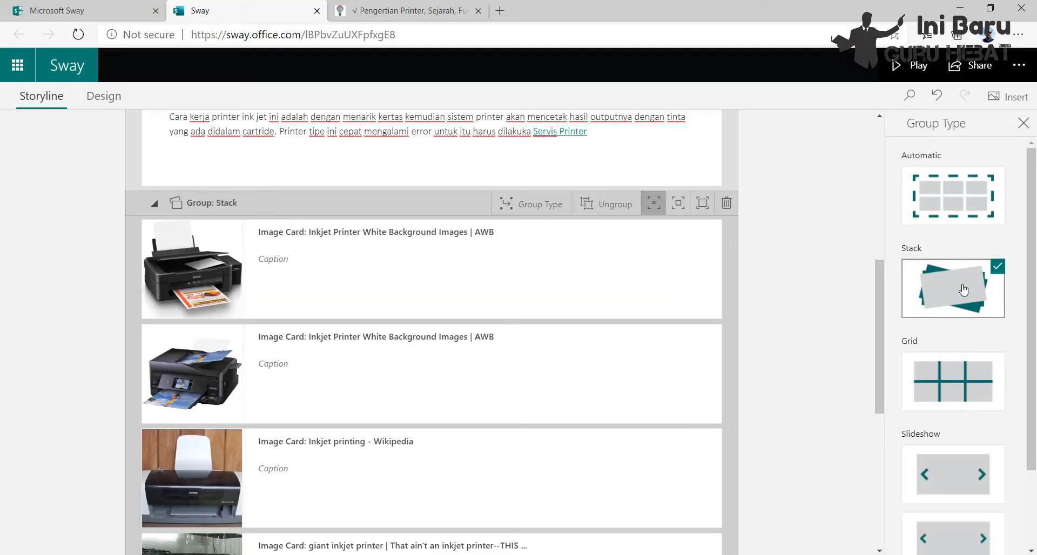
left_click(1022, 123)
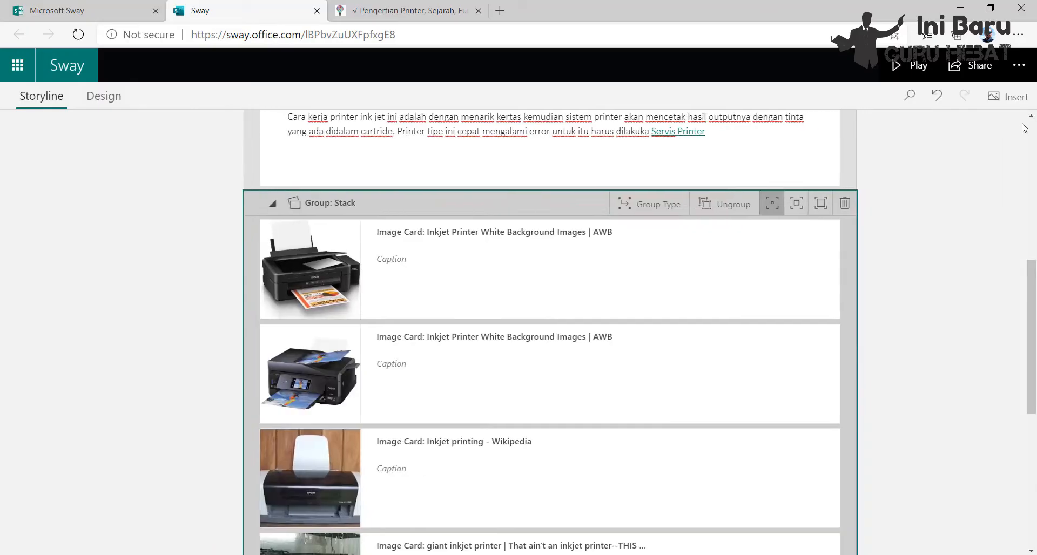
Caption the first image card in the stack "macam macam printer"
left_click(351, 414)
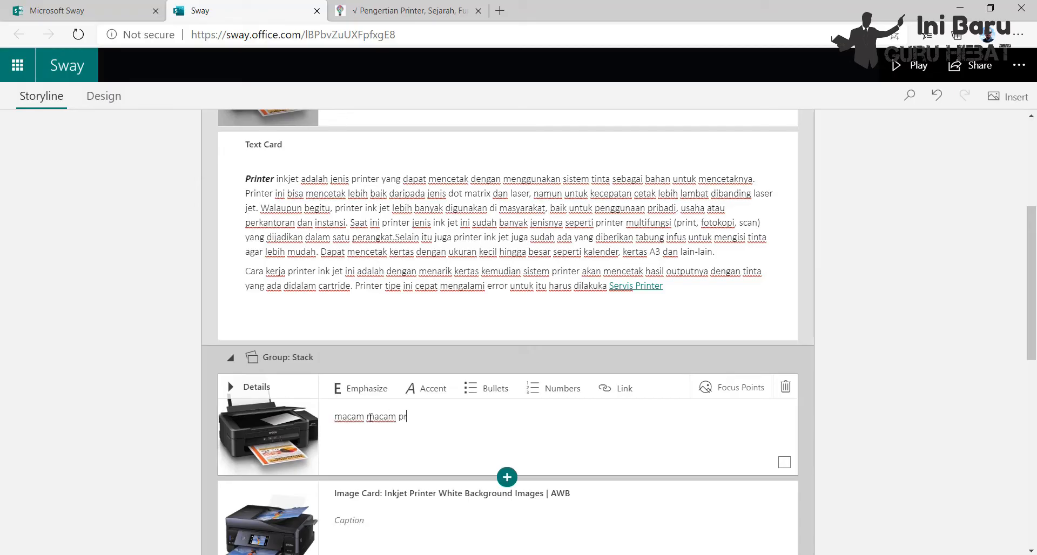
type("macam macam printer")
scroll(703, 405, "down", 1)
Set the focus points of the stack's first image so that the entire image is important
left_click(732, 322)
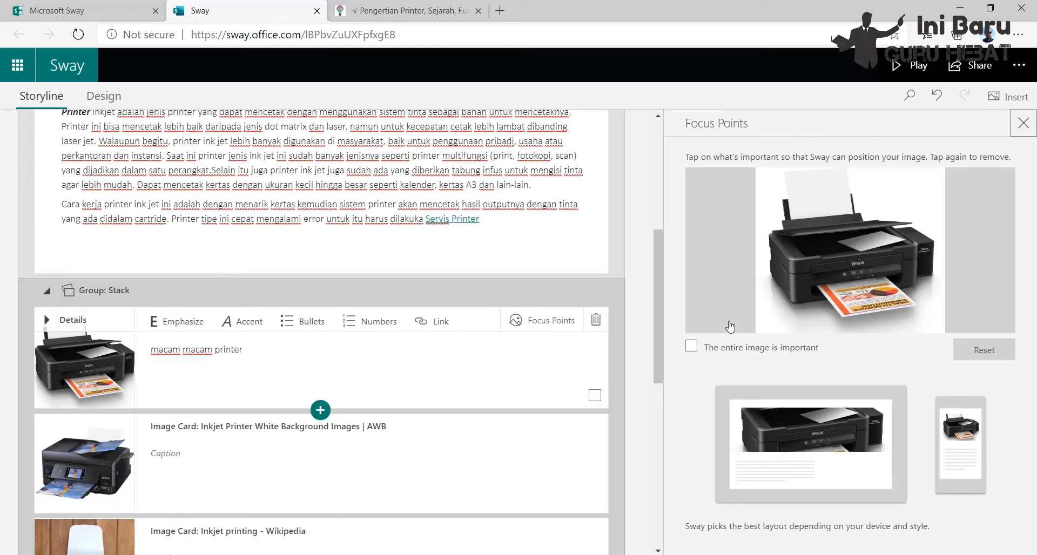
left_click(692, 347)
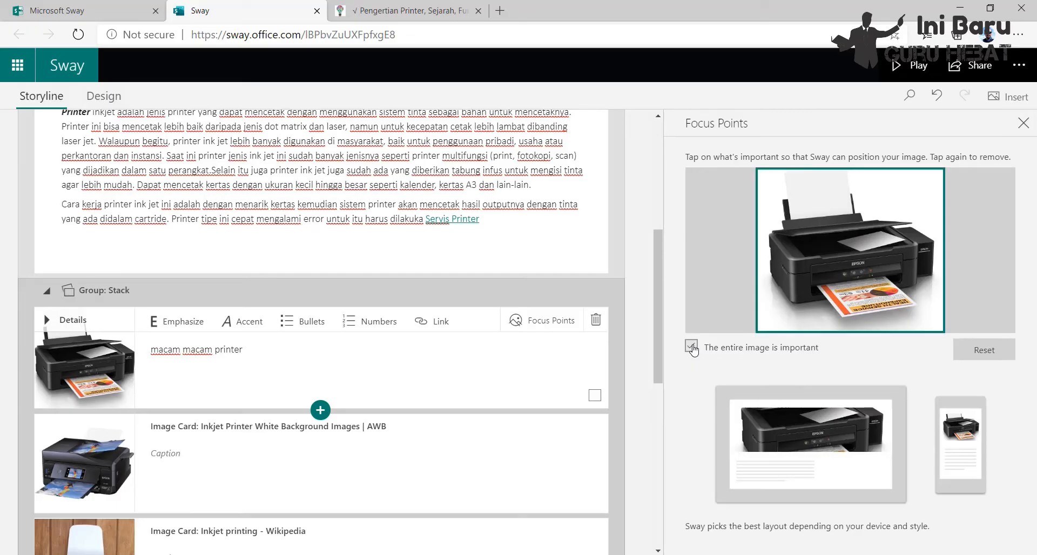
scroll(465, 419, "down", 3)
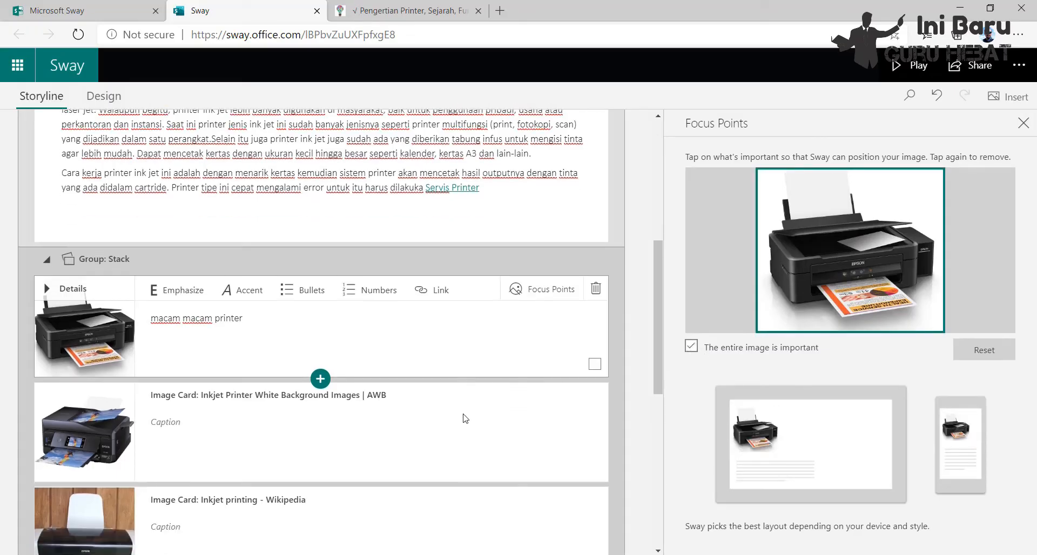
scroll(464, 399, "down", 3)
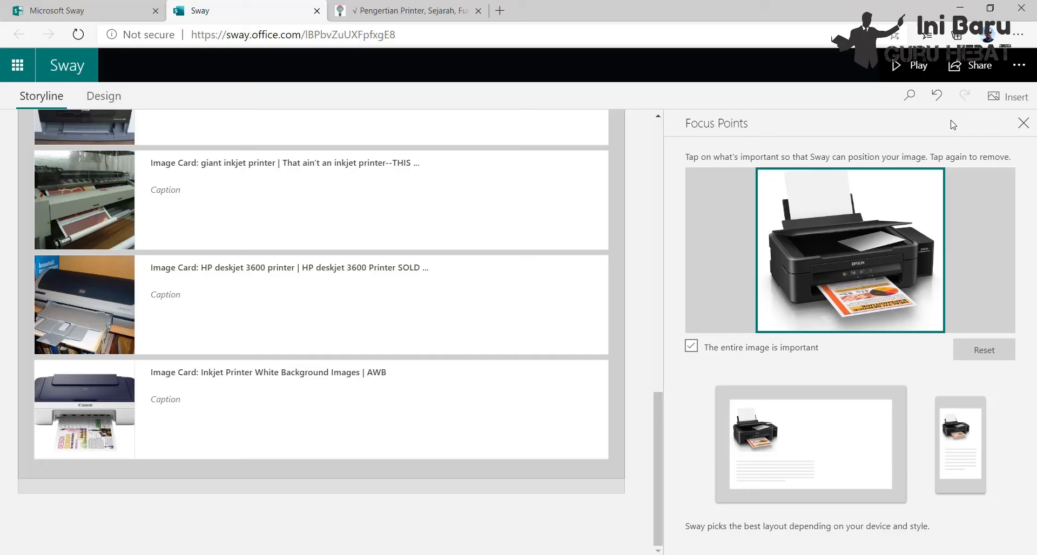
left_click(1023, 122)
Insert a video card below the stack and add the suggested 12:37 video "Inkjet printer: Best Inkjet p..." to it
scroll(593, 519, "down", 10)
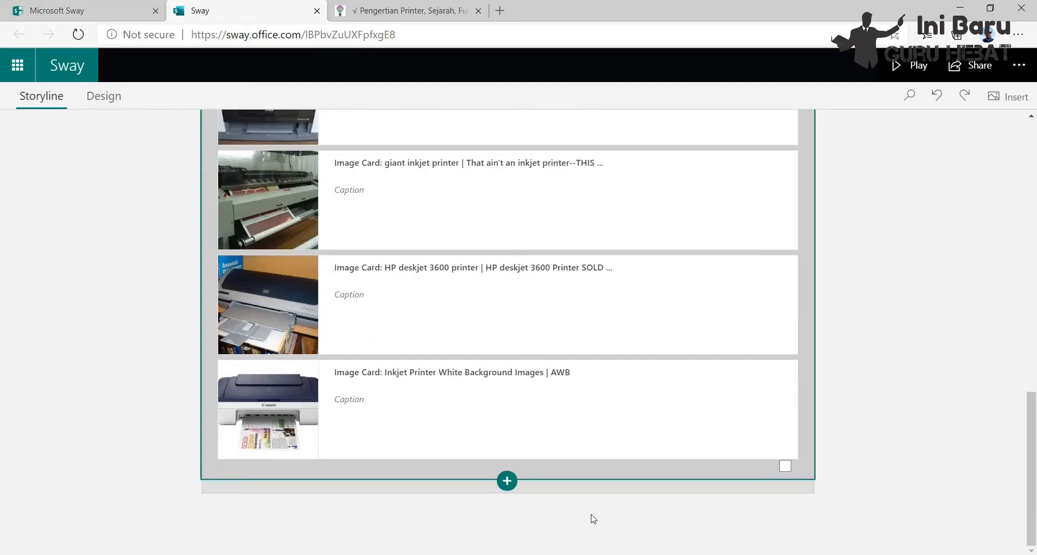
left_click(507, 482)
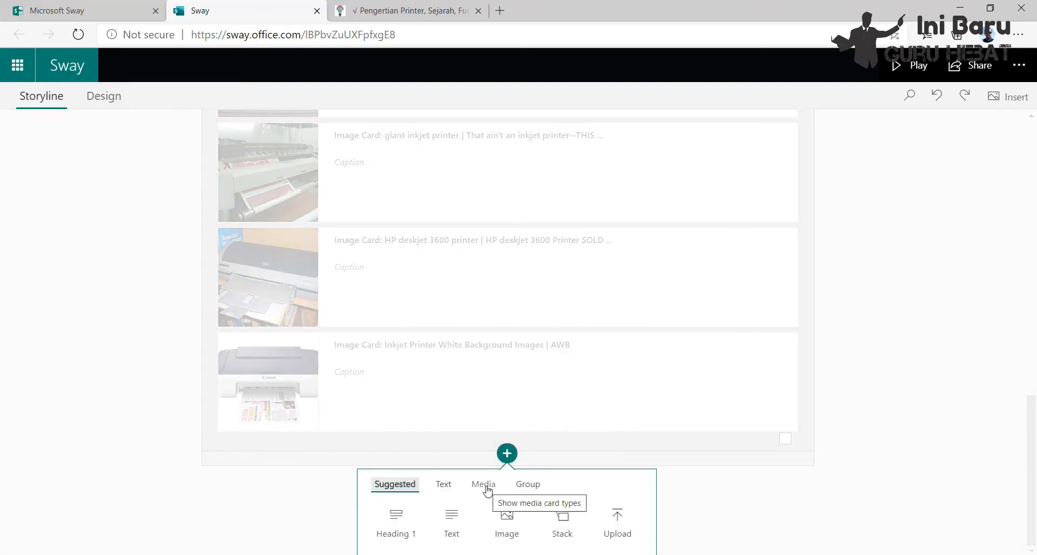
left_click(486, 487)
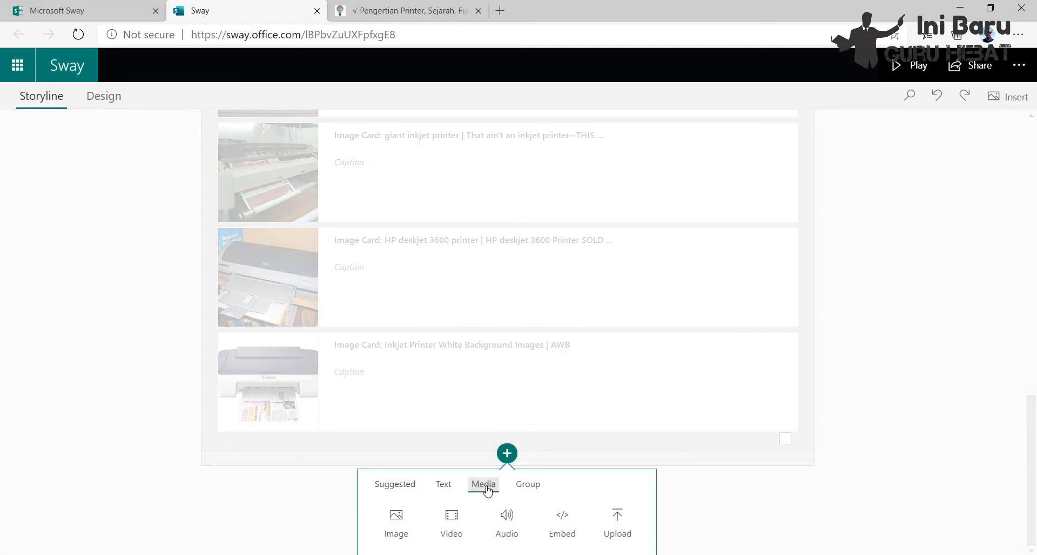
left_click(456, 521)
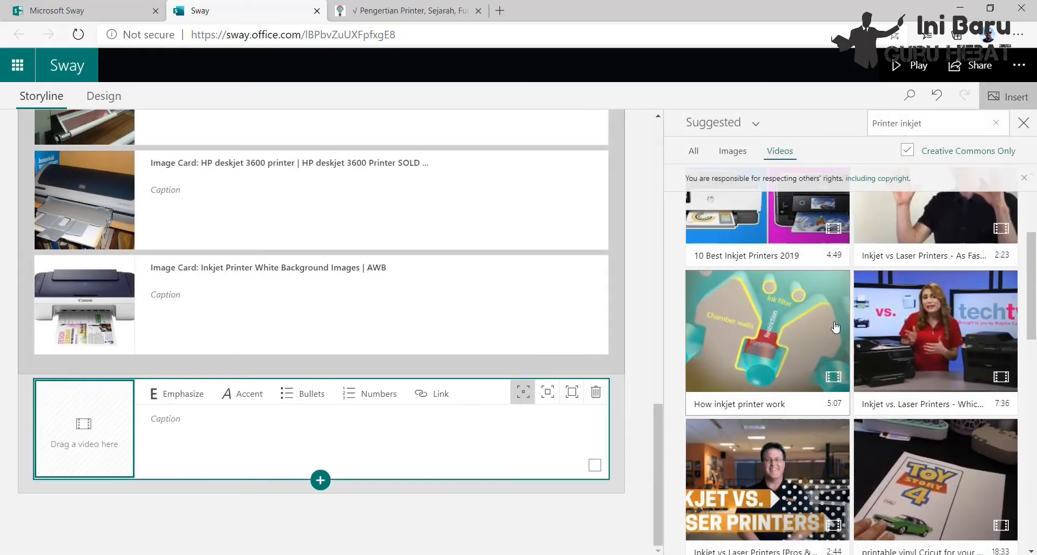
scroll(834, 327, "up", 3)
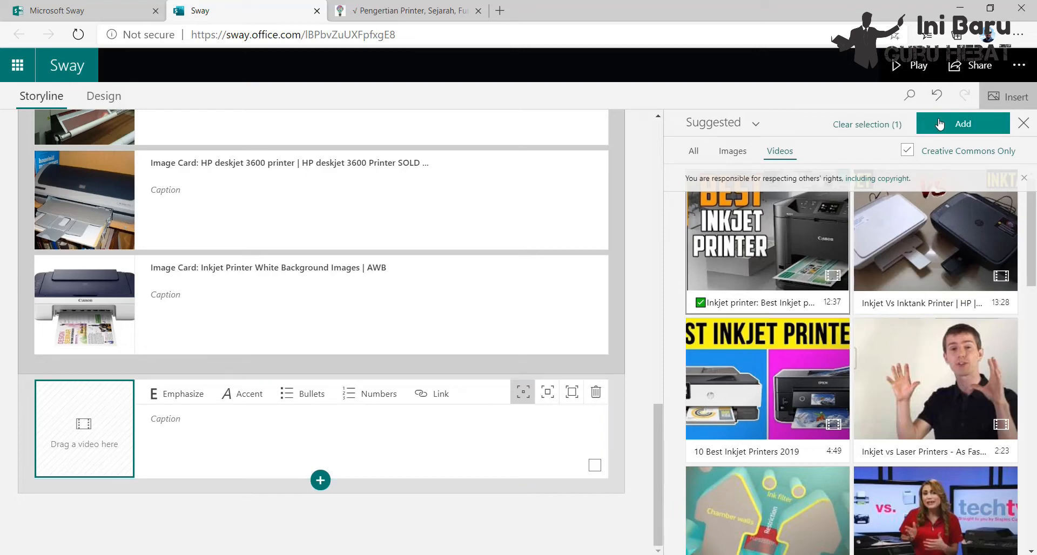
left_click(956, 124)
Caption the video card "Perhatikan Video berikut ini" and give it the strongest emphasis level
left_click(226, 422)
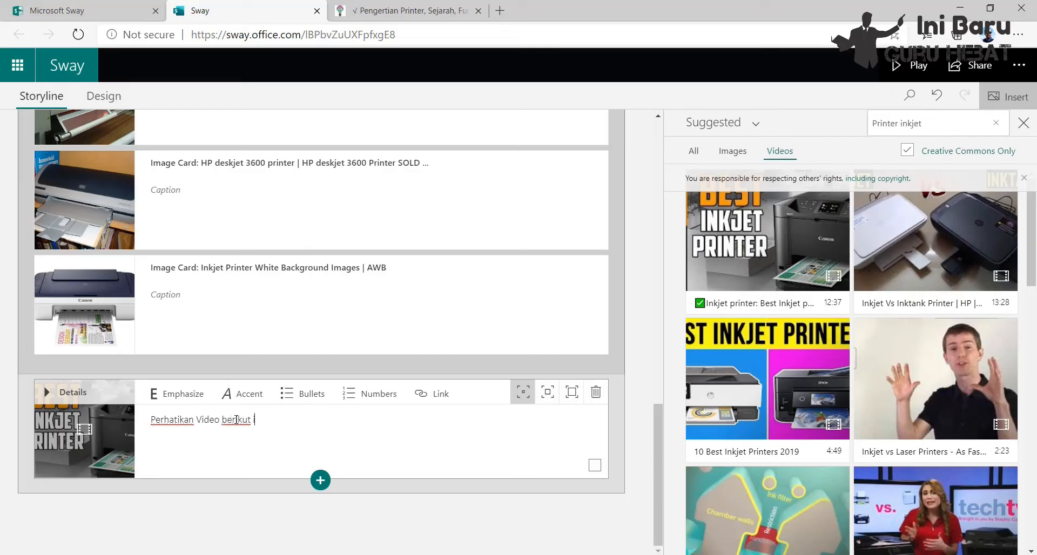
left_click(573, 393)
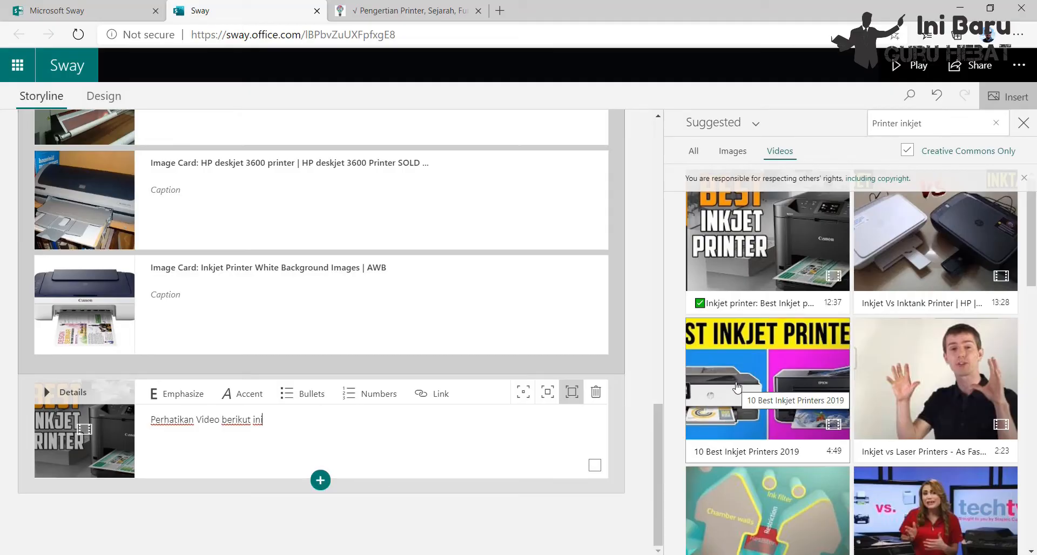
scroll(742, 383, "down", 3)
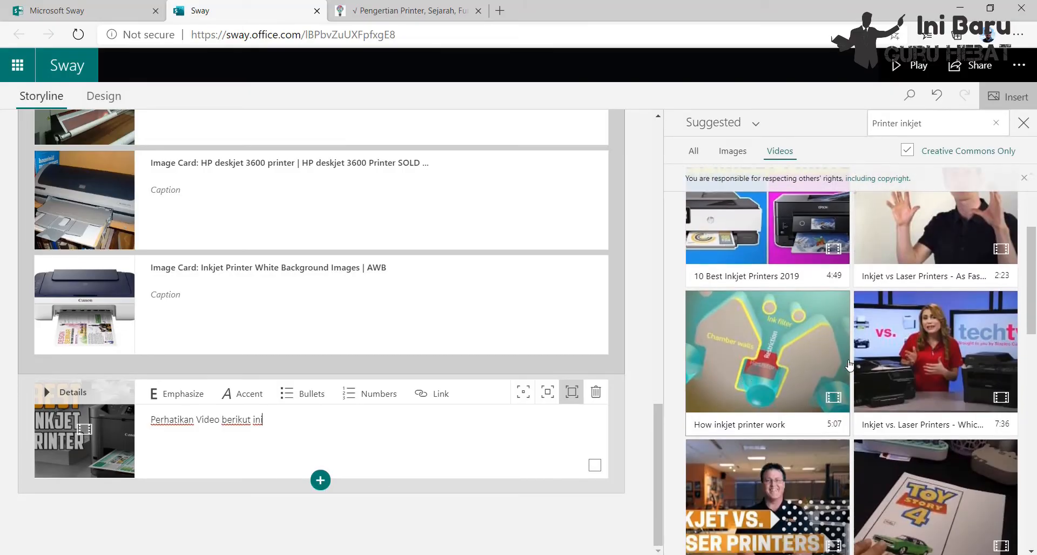
left_click(1023, 124)
Insert an embed media card below the video card
left_click(506, 480)
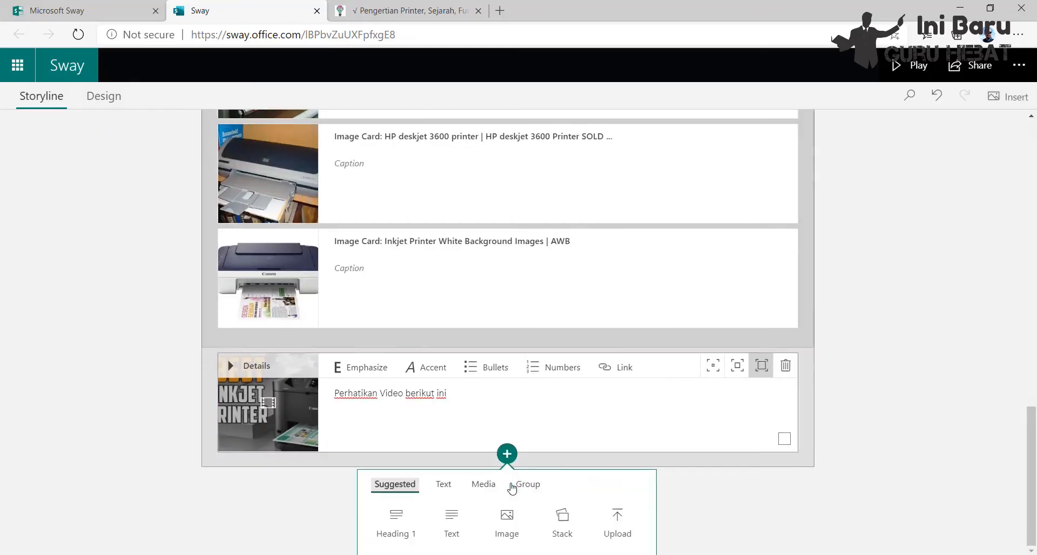
left_click(482, 486)
left_click(559, 532)
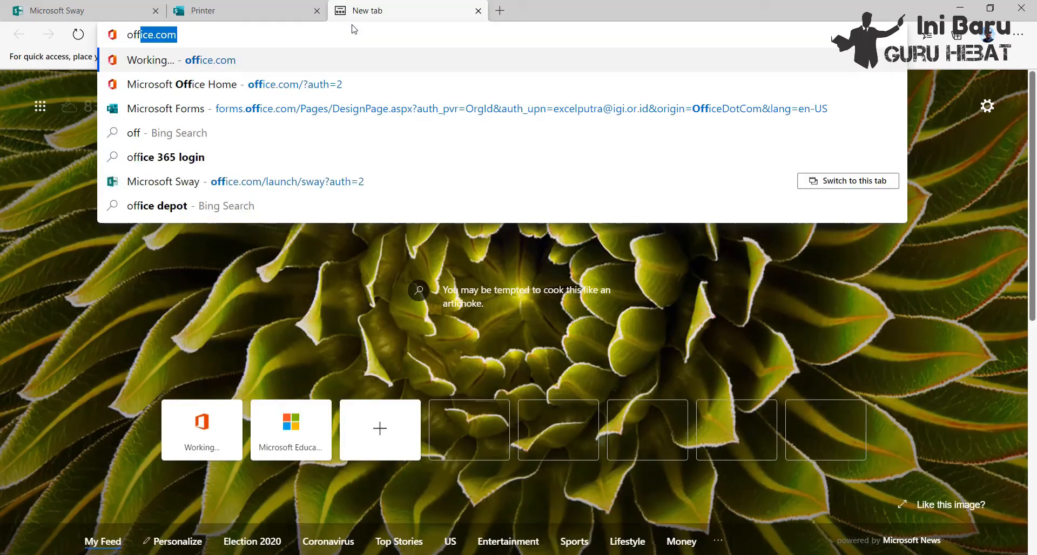
Go to Microsoft Forms through office.com, open the "Soal Printer" form and copy its embed code
key("Return")
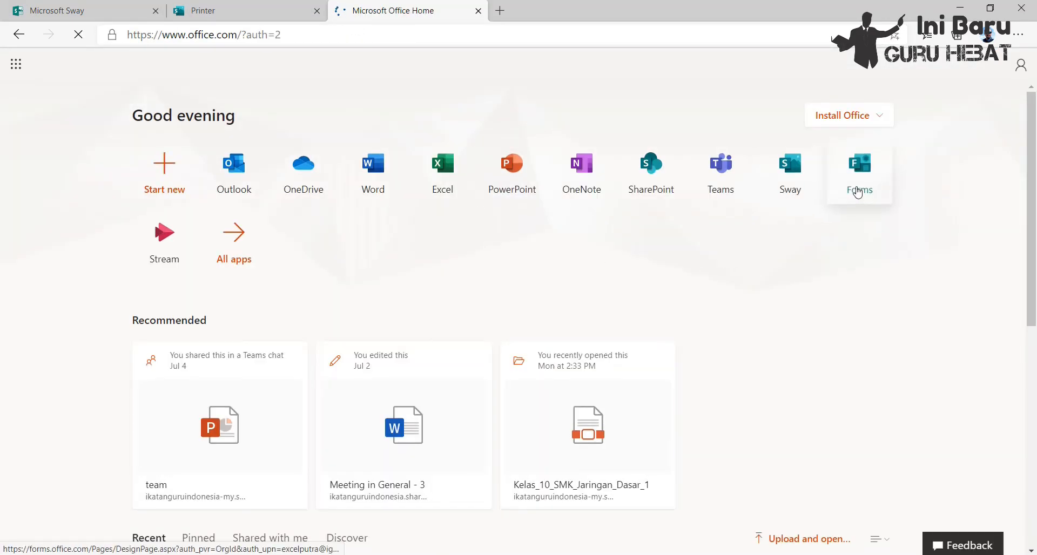
left_click(860, 176)
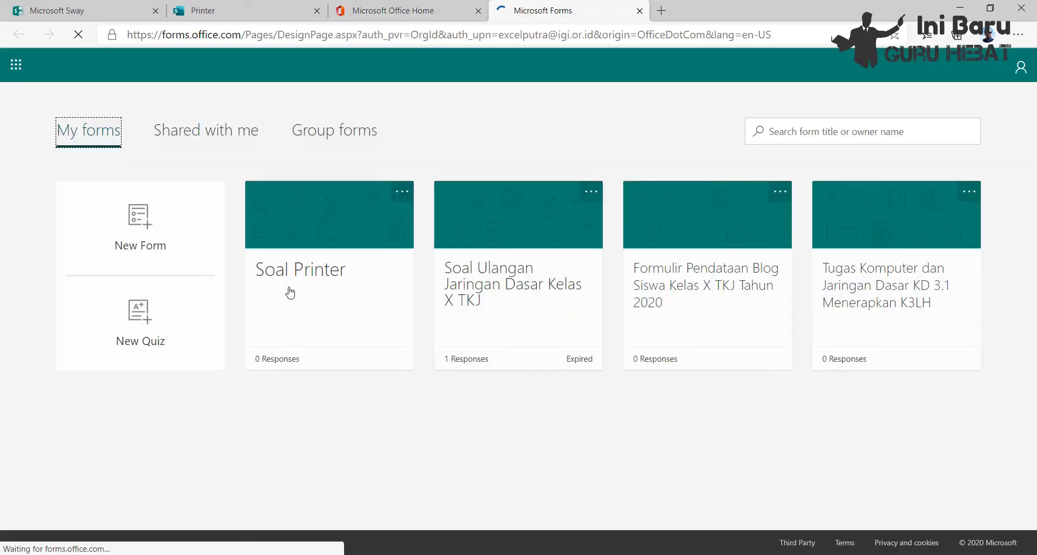
left_click(309, 240)
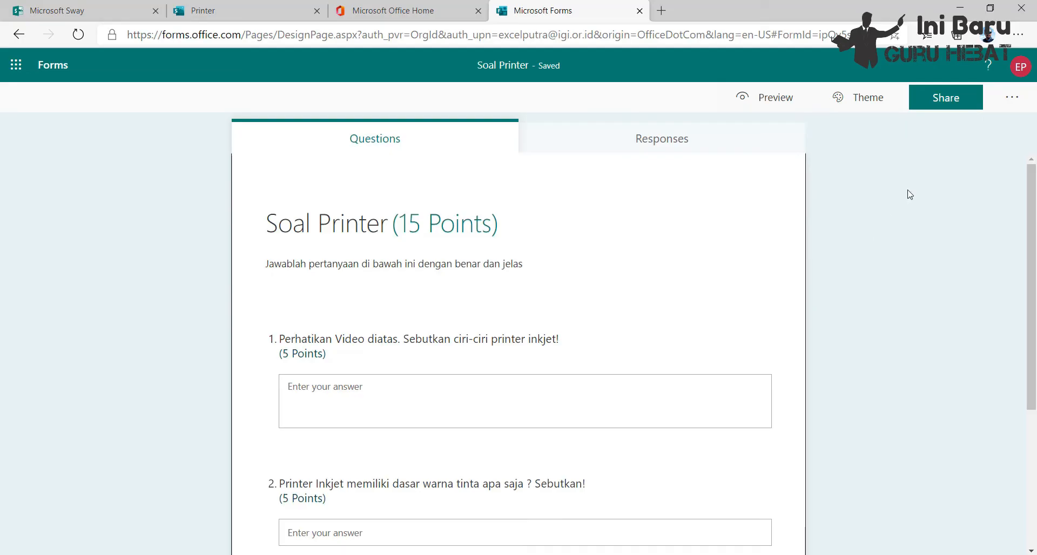
left_click(946, 99)
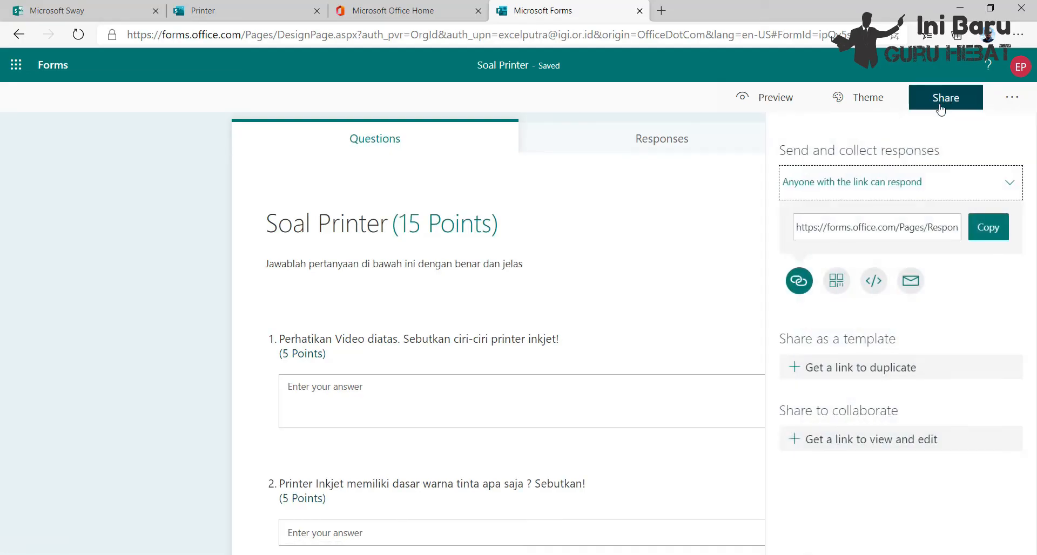
left_click(874, 282)
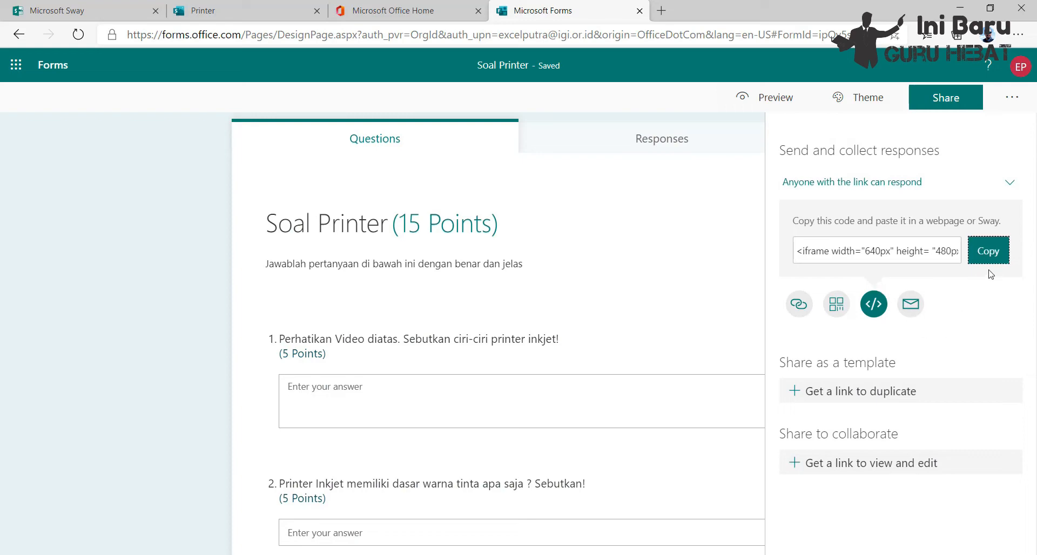
left_click(996, 253)
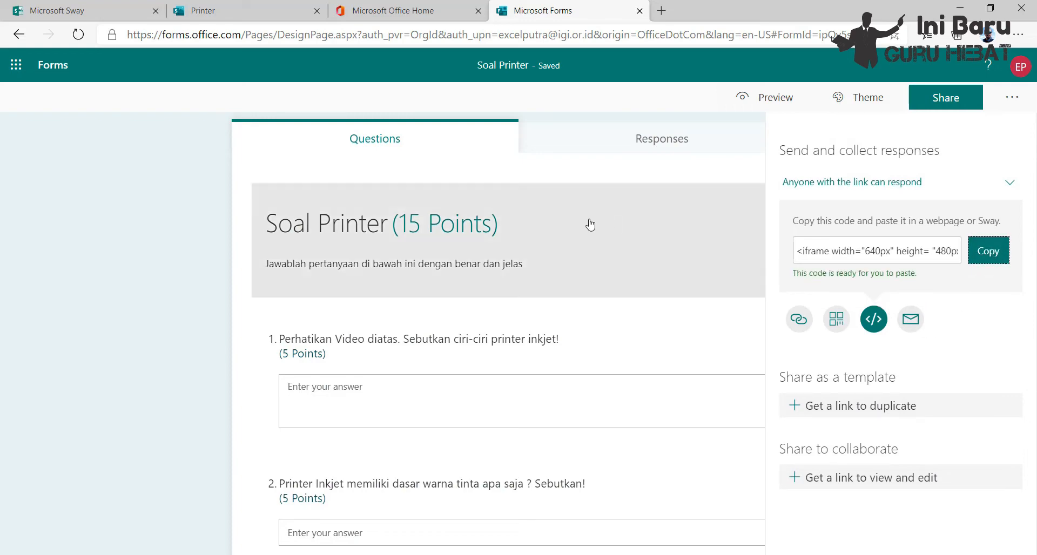
Paste the form's embed code into the Sway's embed card and give the card the strongest emphasis level
left_click(231, 15)
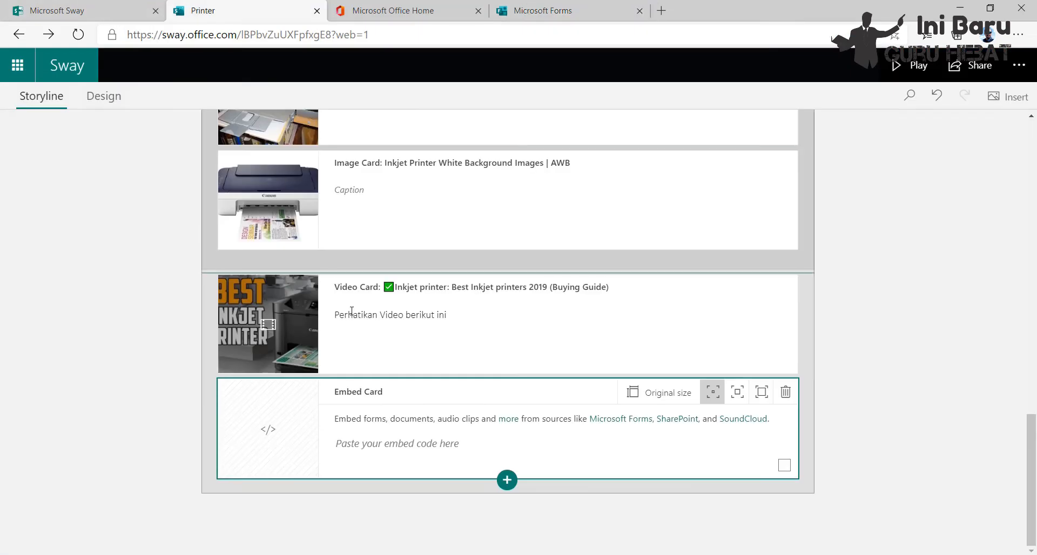
left_click(384, 449)
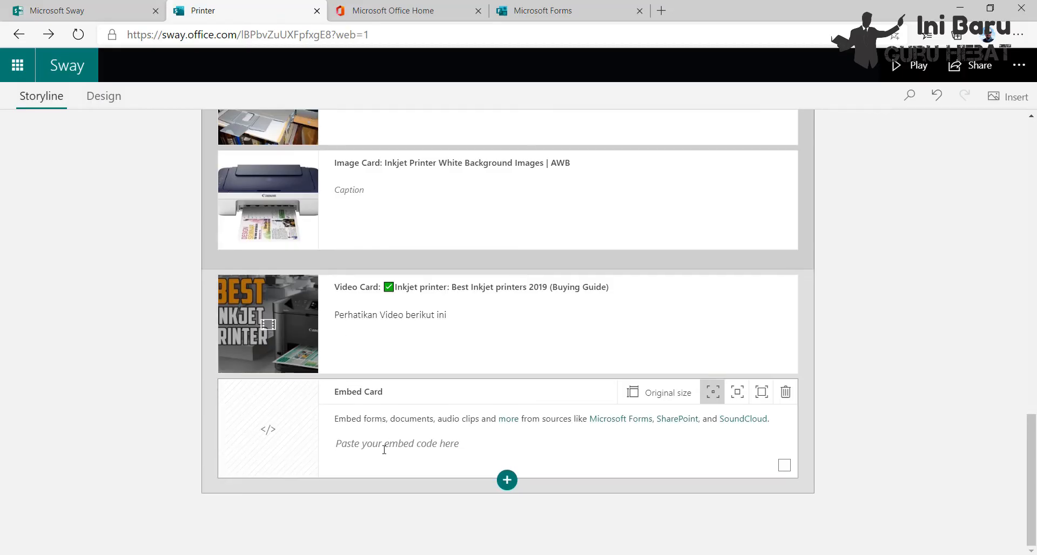
key("ctrl+v")
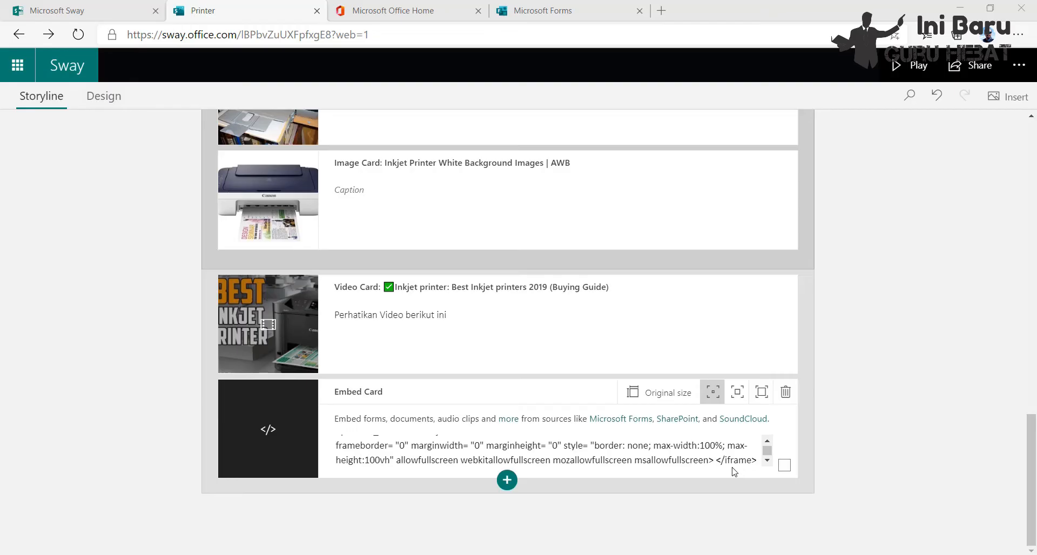
left_click(761, 392)
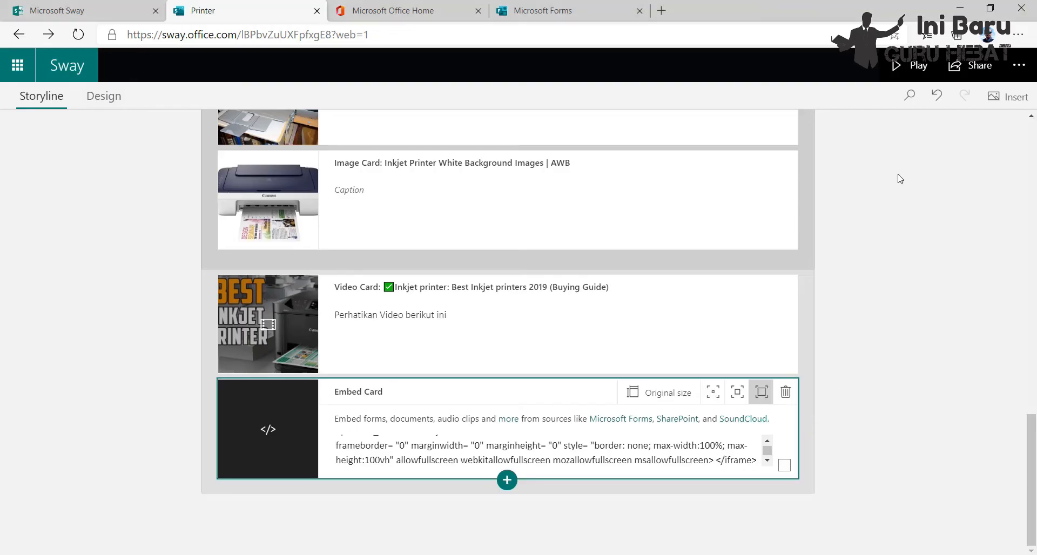
Preview the Sway from its cover to the "Printer Inkjet" section and flip through the images in the stack
left_click(894, 66)
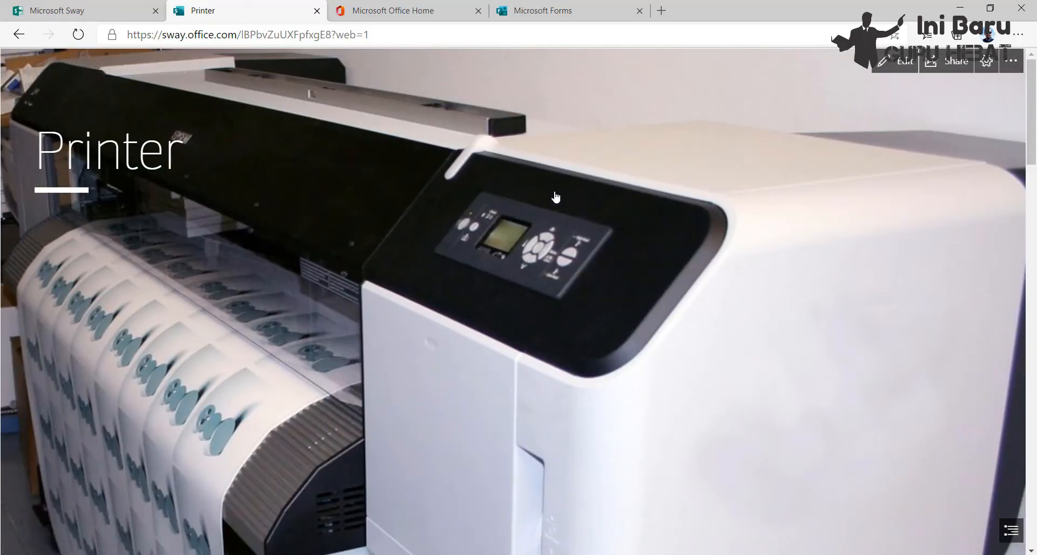
scroll(562, 200, "down", 5)
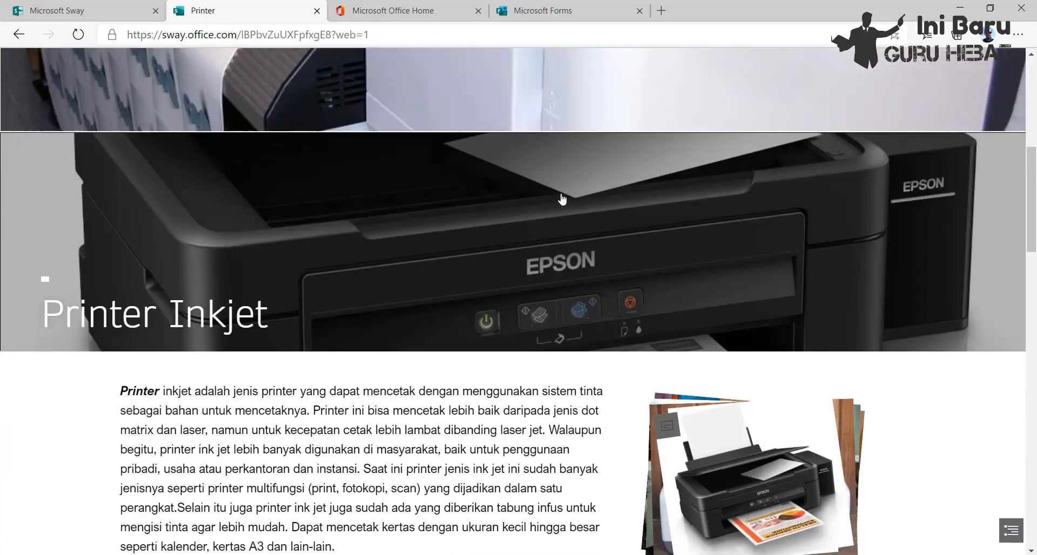
scroll(564, 269, "down", 2)
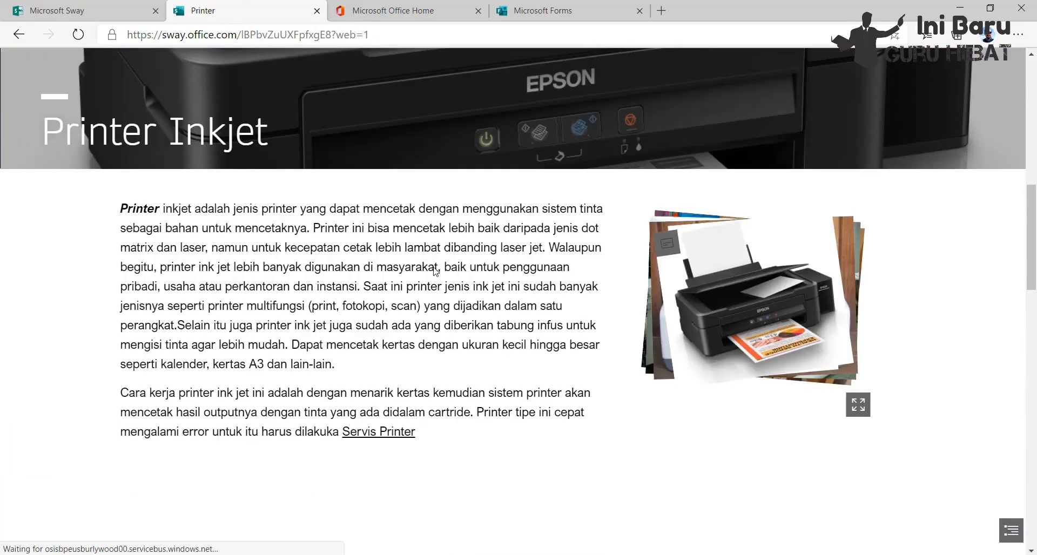
left_click(796, 307)
left_click(782, 305)
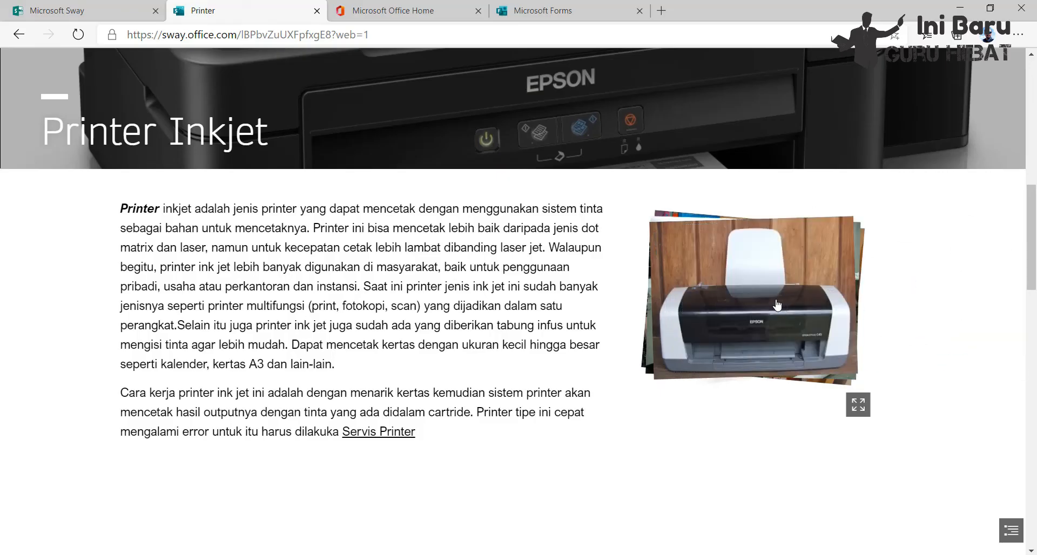
left_click(762, 306)
Play the inkjet printer video in the preview, pause it and dismiss the suggested videos
scroll(673, 308, "down", 6)
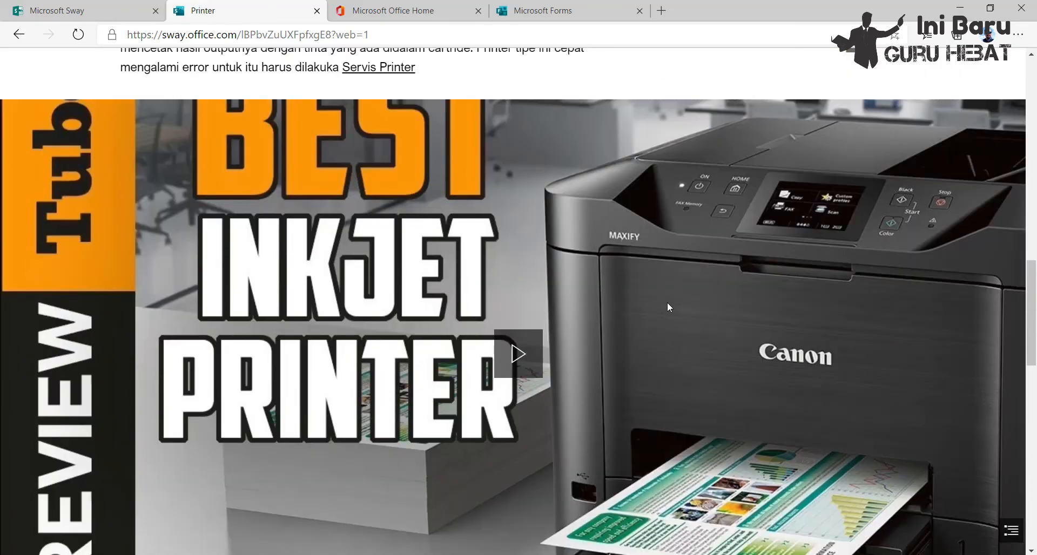
scroll(469, 332, "down", 1)
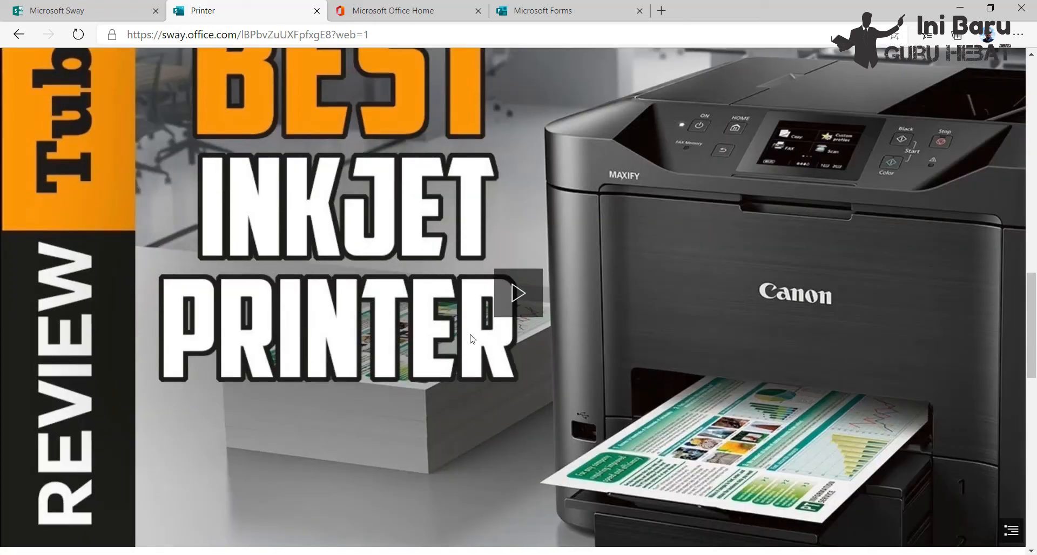
left_click(526, 296)
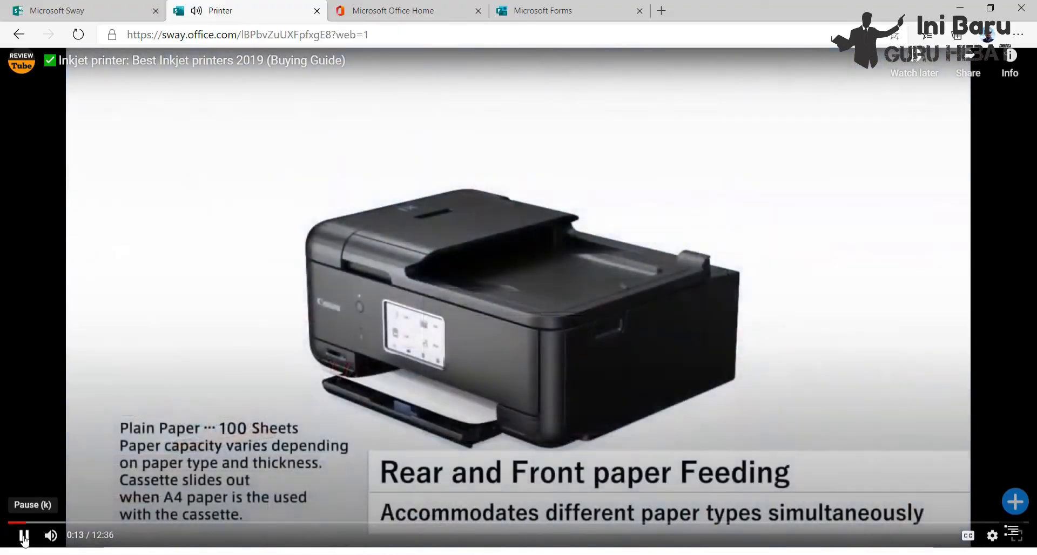
left_click(24, 534)
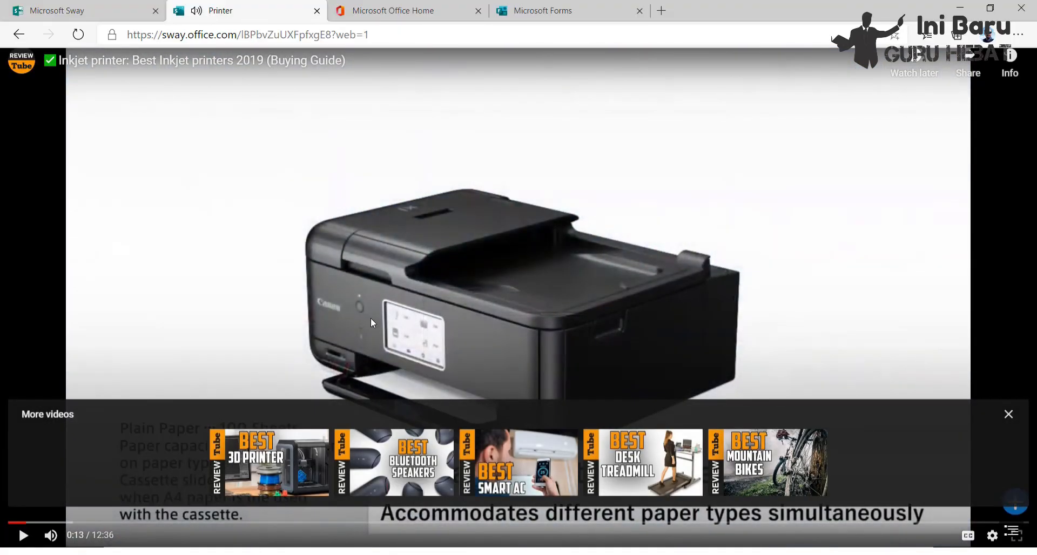
left_click(1008, 414)
Examine the questions of the embedded "Soal Printer" form in the preview and return to editing the Sway
left_click_drag(1030, 310, 1030, 405)
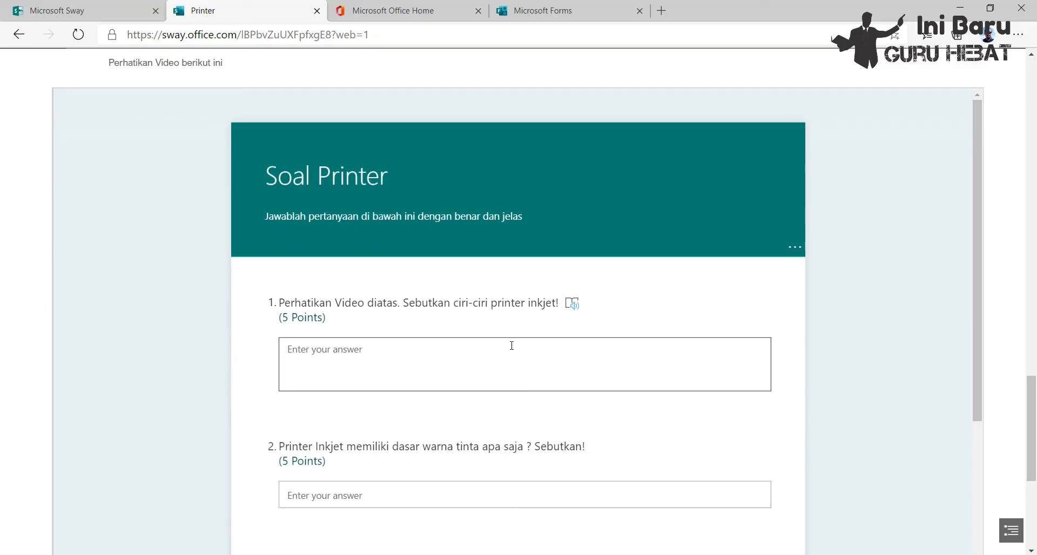
scroll(416, 227, "down", 1)
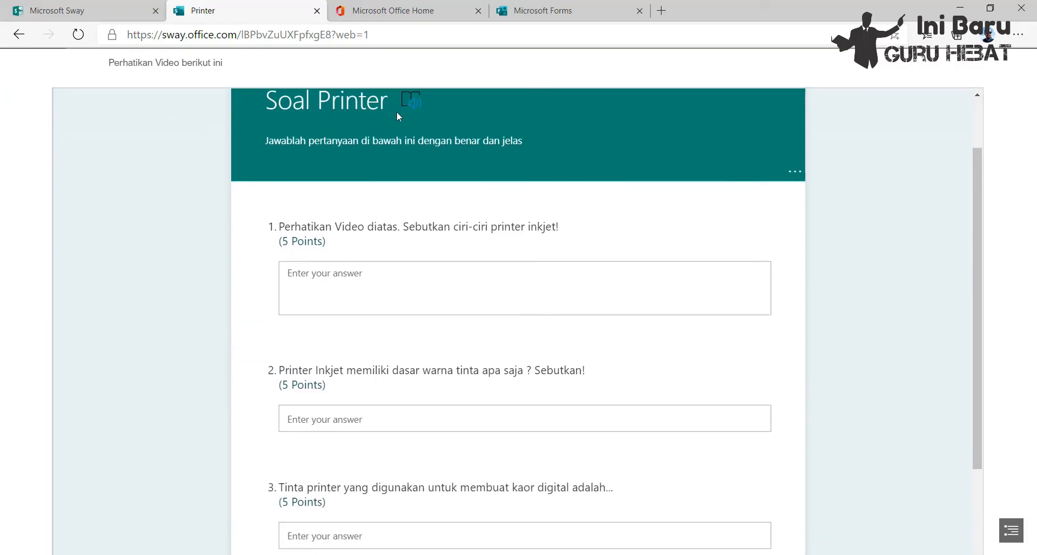
scroll(464, 243, "down", 4)
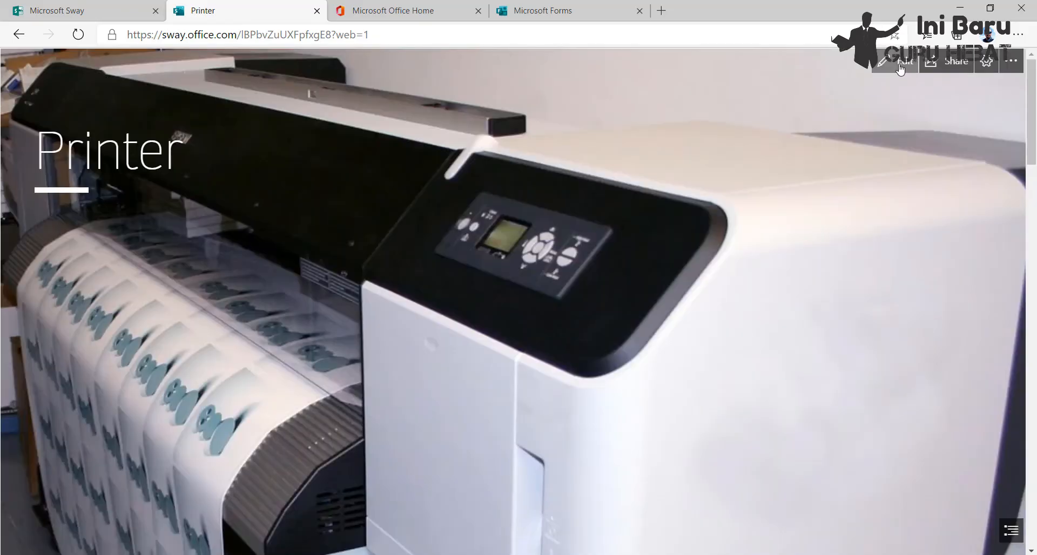
left_click(899, 63)
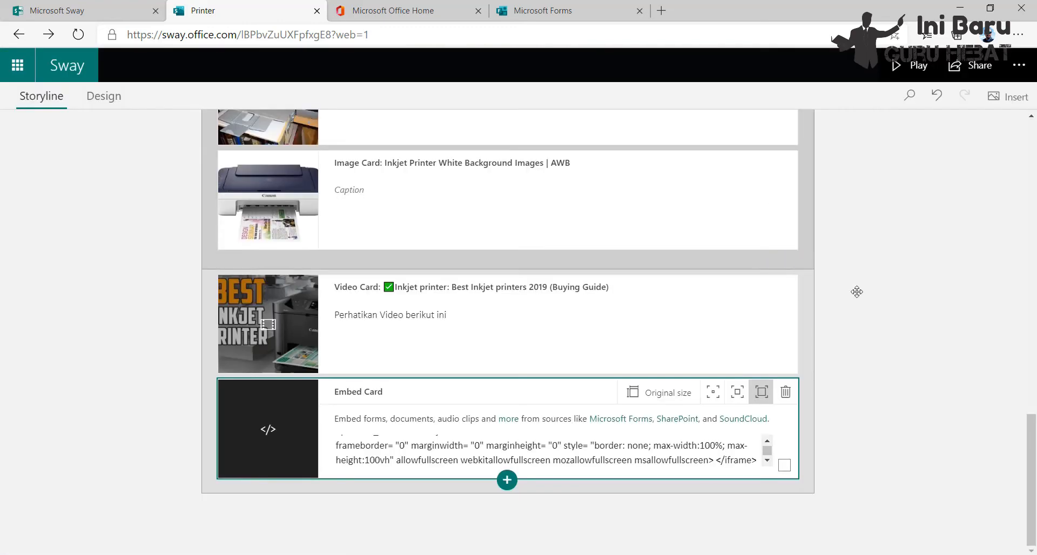
Change the Sway's layout style to Horizontal
left_click(105, 97)
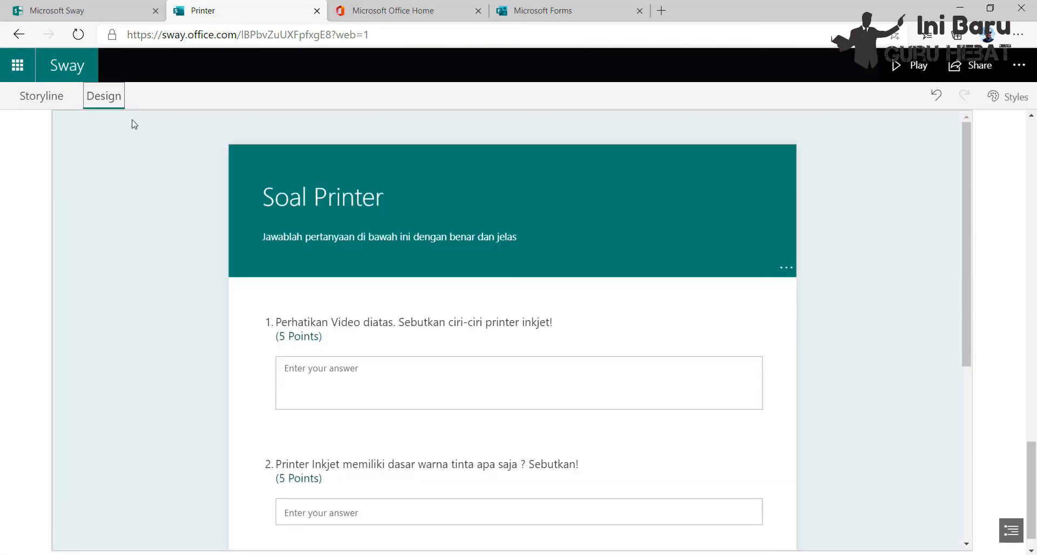
left_click(1006, 97)
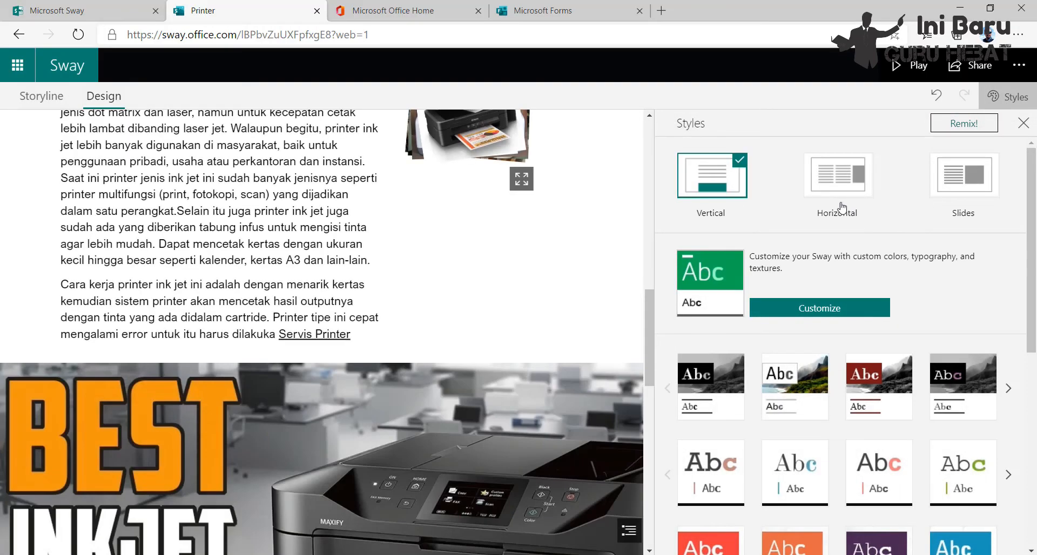
left_click(837, 186)
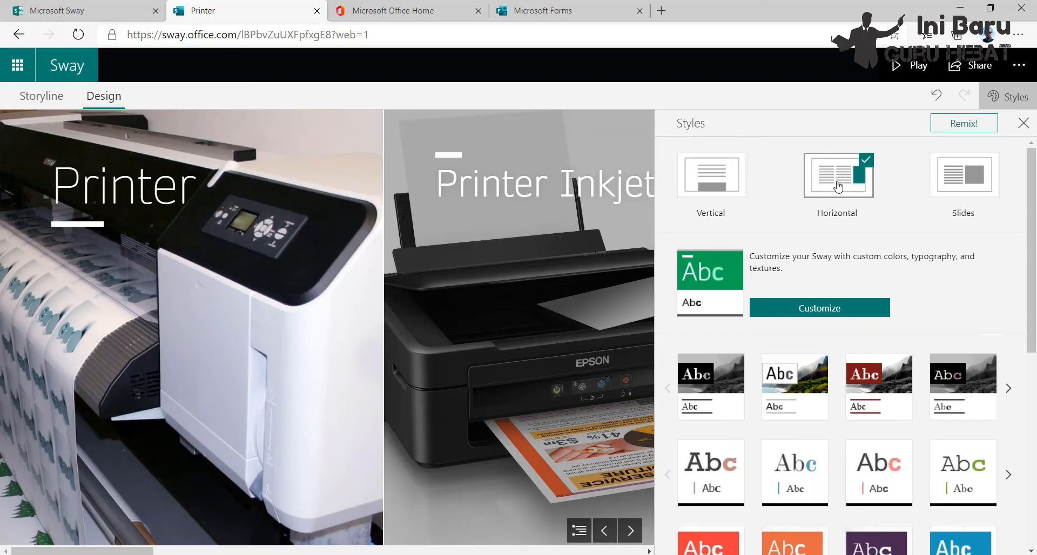
Preview the horizontal Sway and page from the cover through the text and image stack to the video
left_click(913, 65)
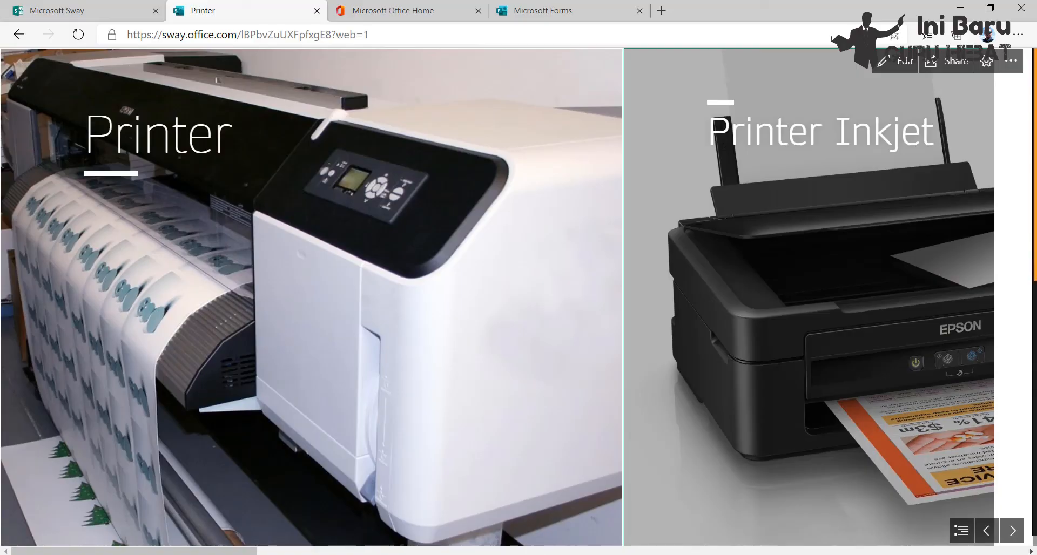
left_click(1013, 530)
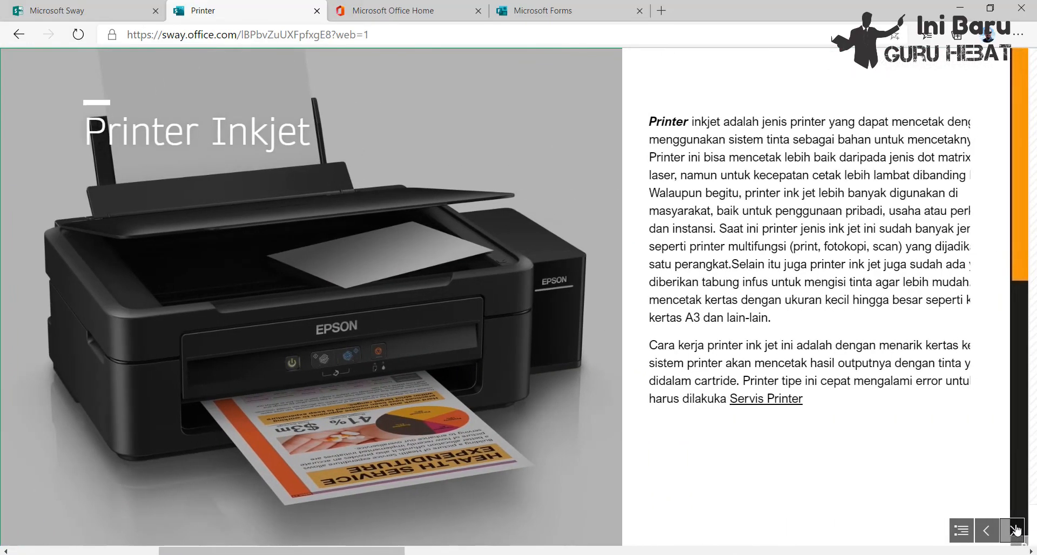
left_click(1013, 530)
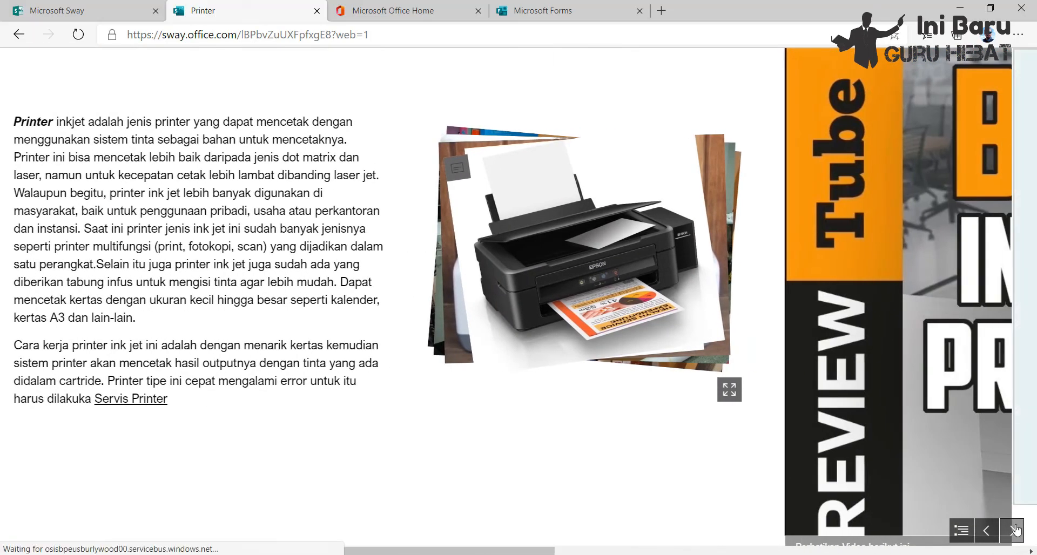
left_click(1012, 530)
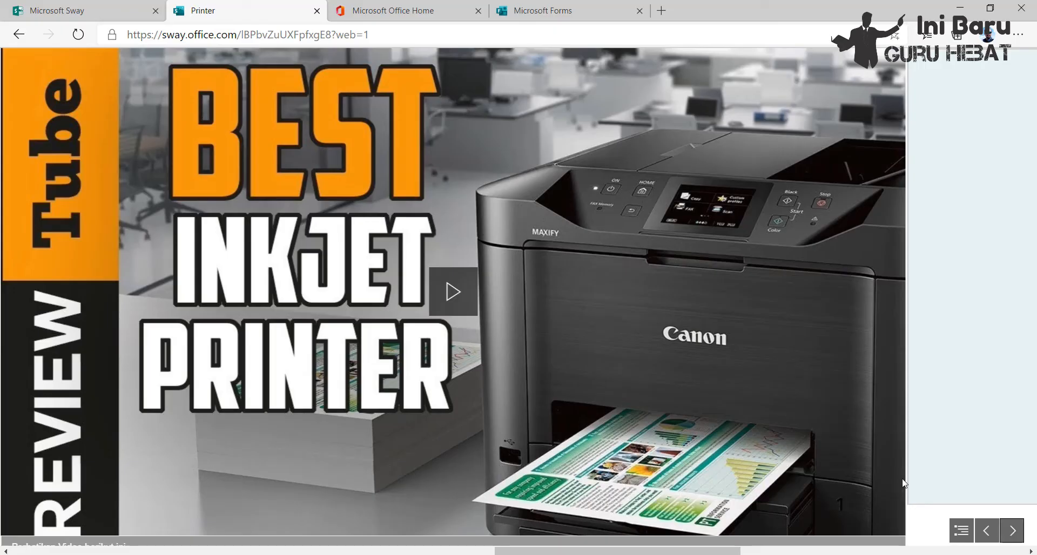
Play the video in the horizontal preview, check the embedded form, go back to pause the video and page forward again
left_click(453, 291)
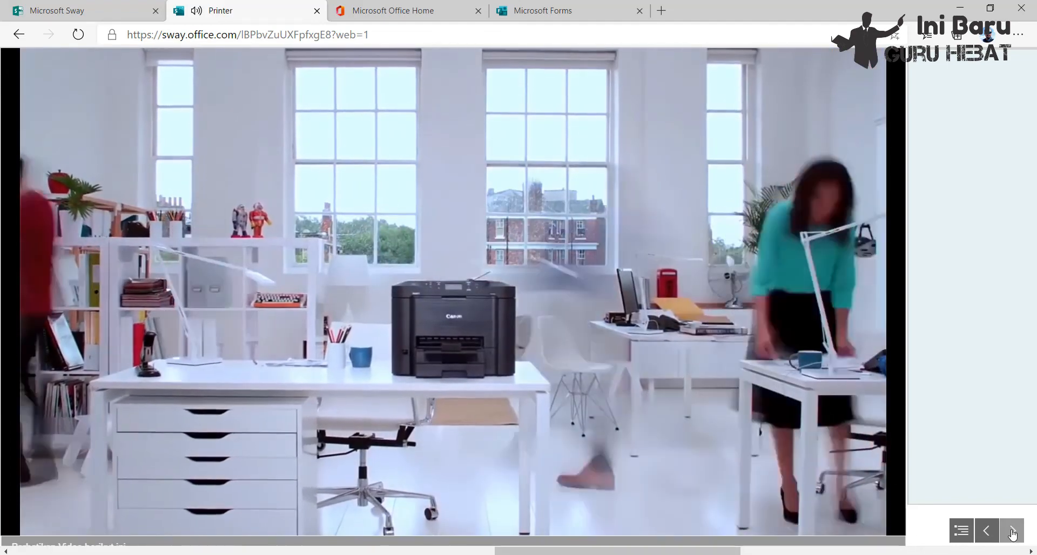
left_click(1011, 532)
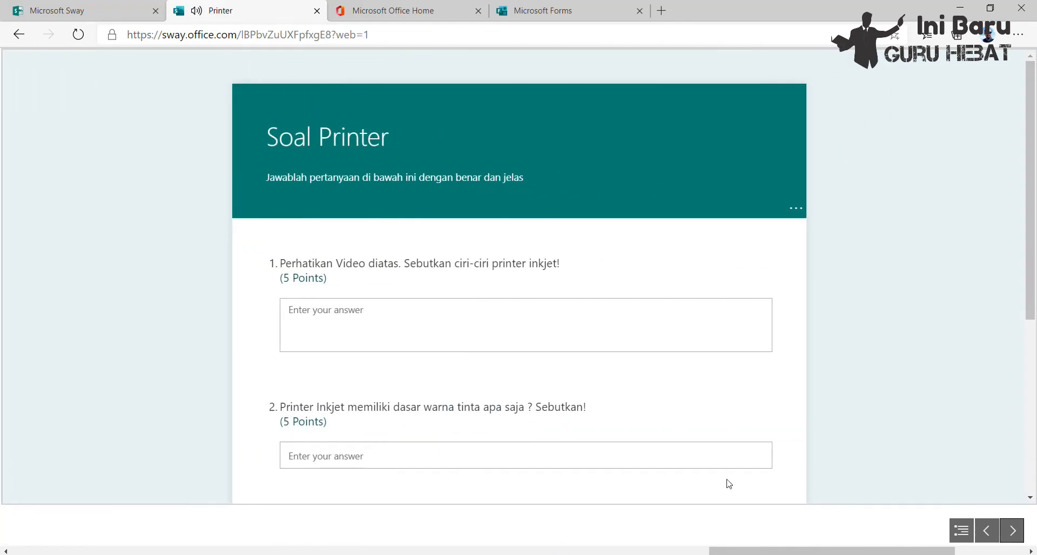
left_click(463, 316)
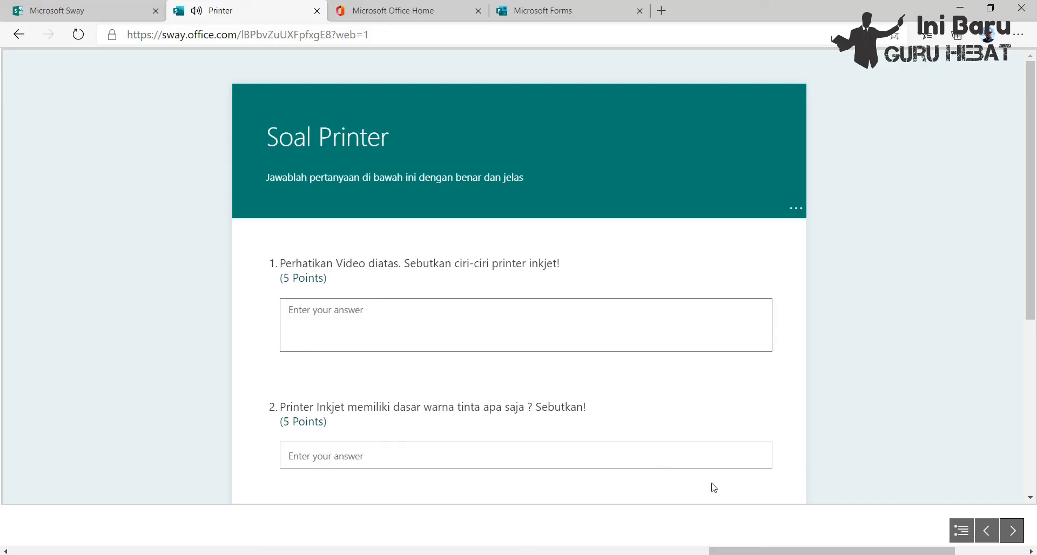
left_click(986, 532)
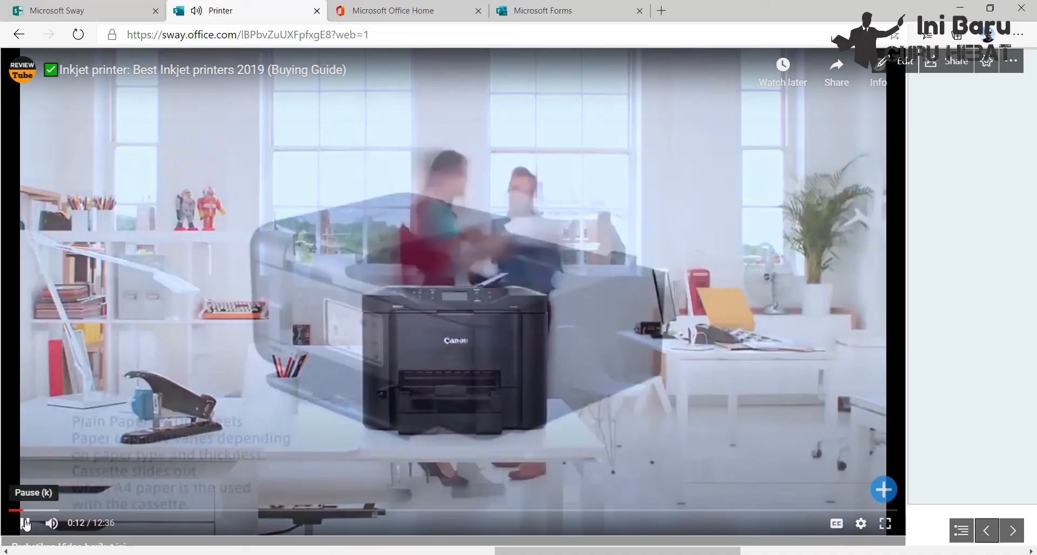
left_click(25, 524)
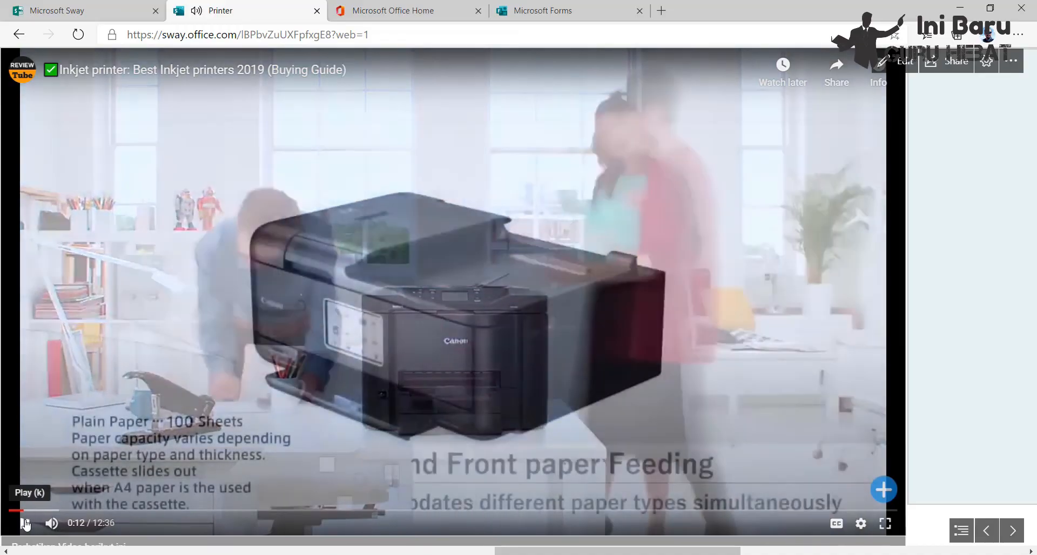
left_click(1012, 530)
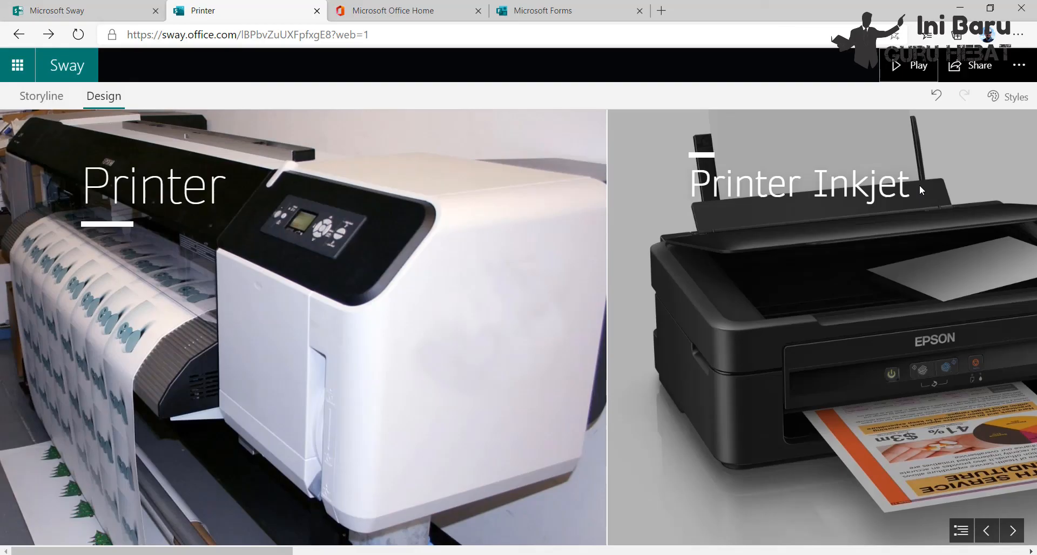
Share the Sway with anyone who has a link, set invitations to view only, and copy the sharing link
left_click(979, 67)
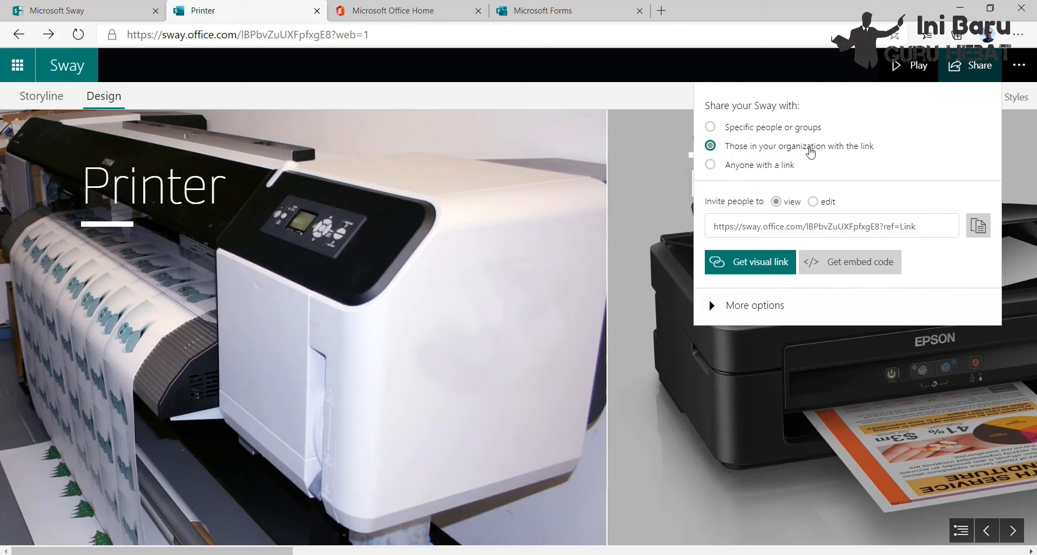
left_click(710, 164)
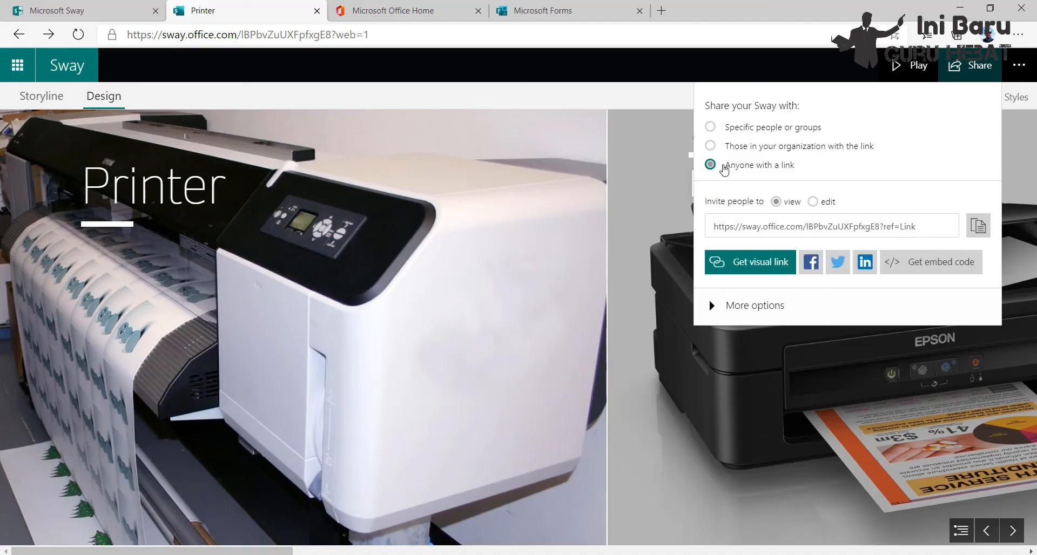
left_click(775, 202)
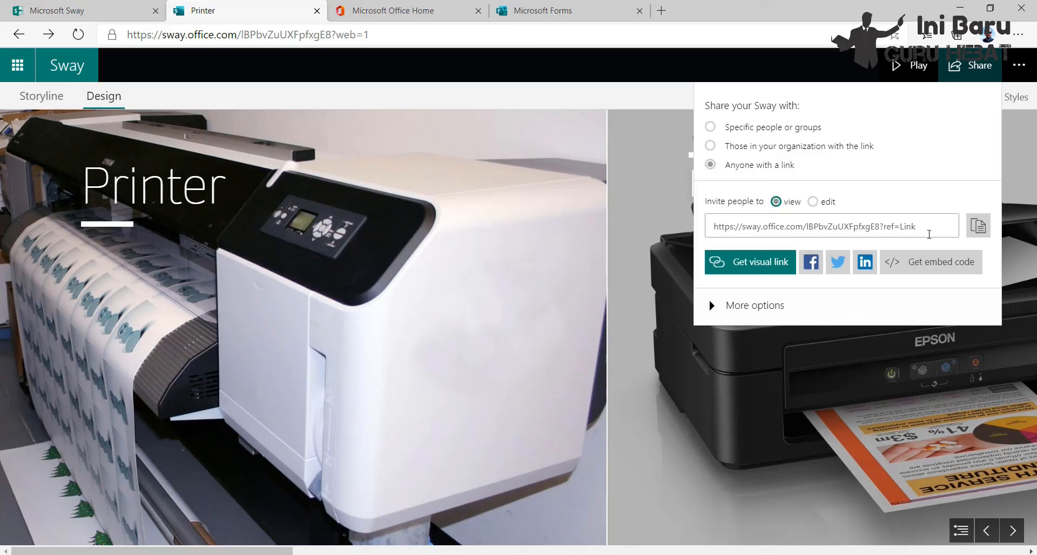
left_click(980, 228)
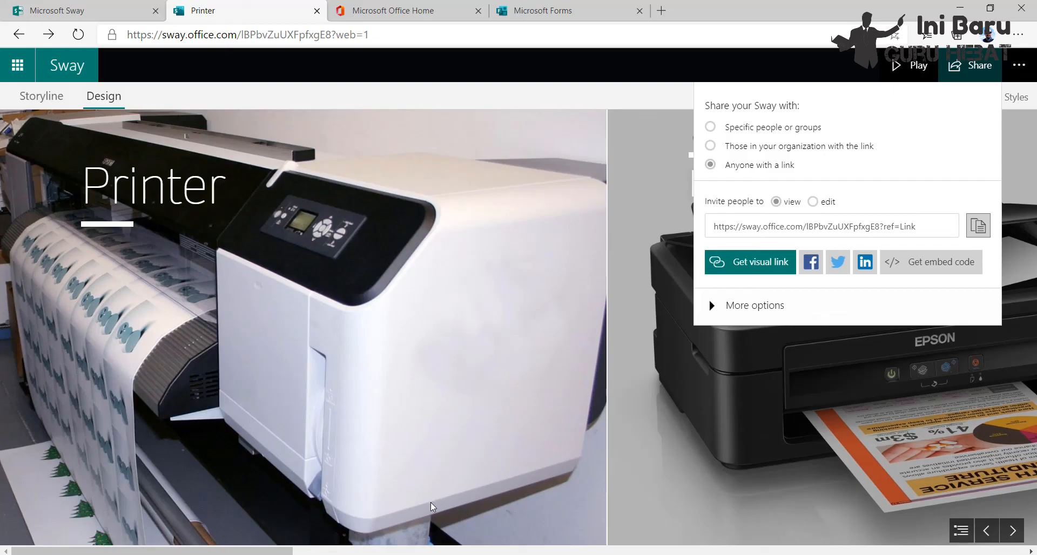
Switch to Firefox and open the copied Sway sharing link there
key("super+s")
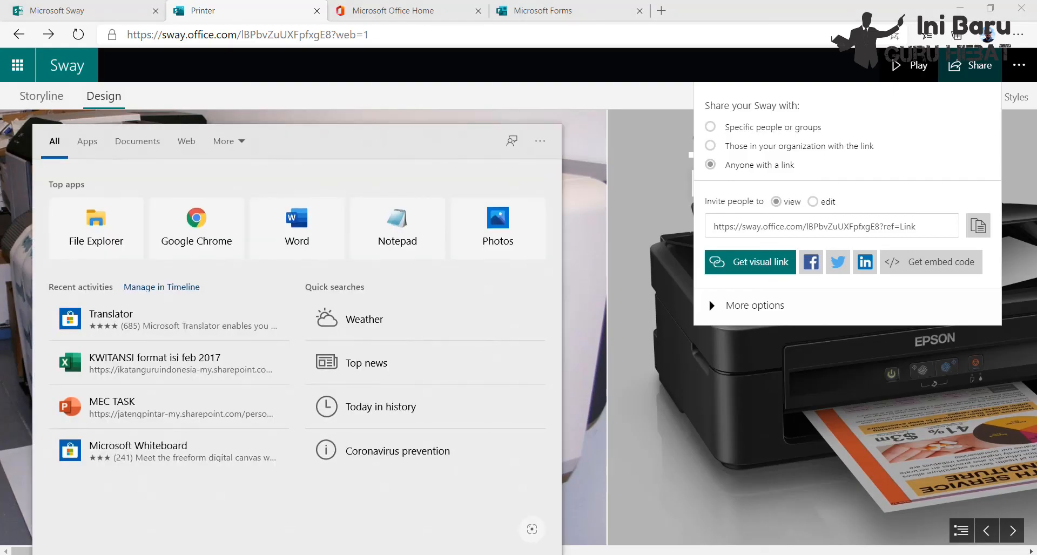
type("fire")
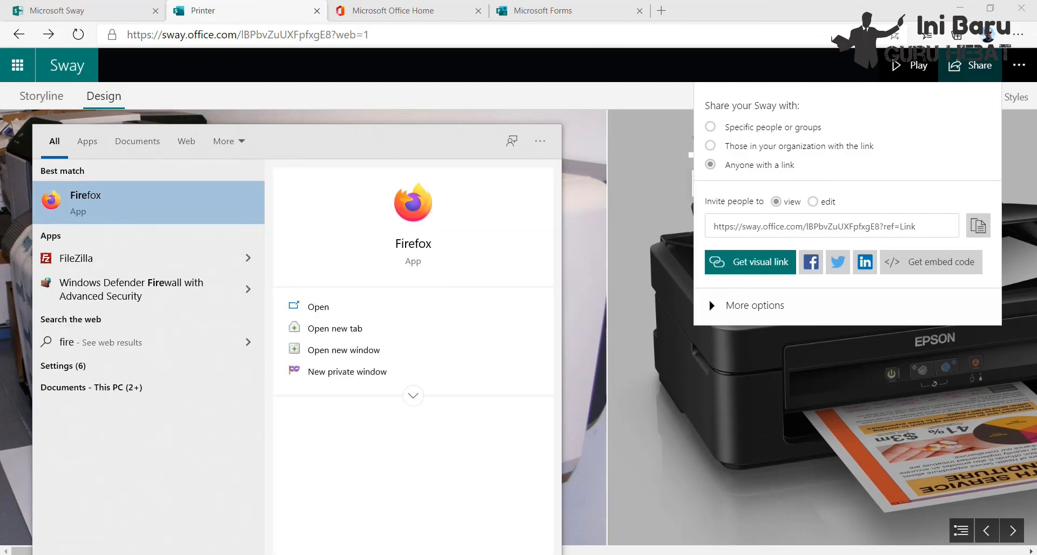
key("Return")
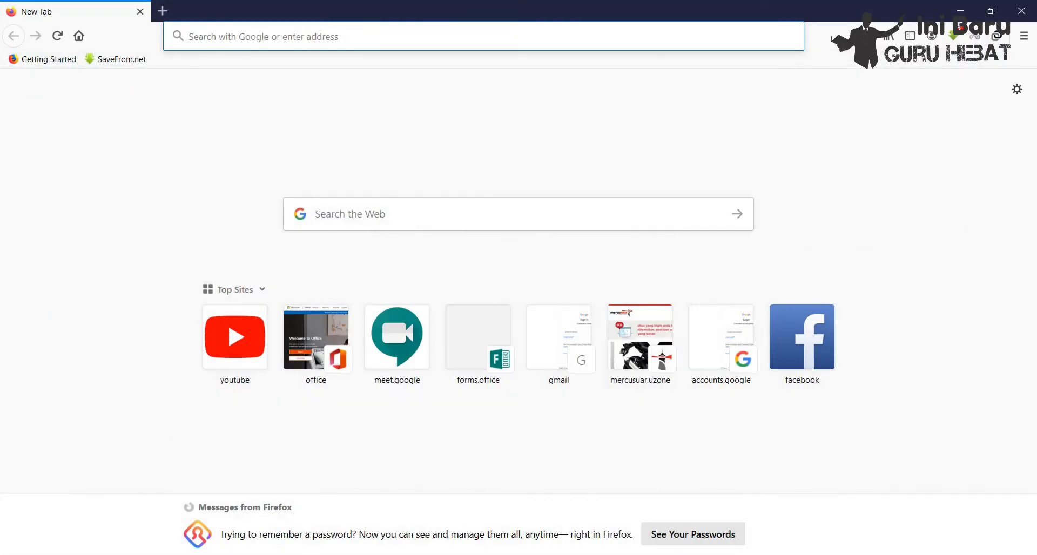
left_click(223, 34)
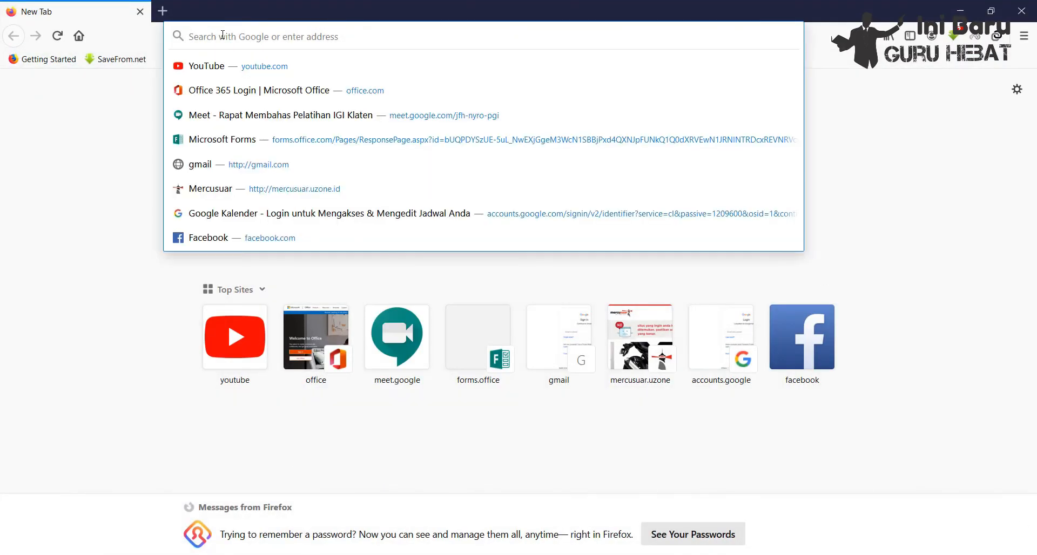
key("ctrl+v")
key("Return")
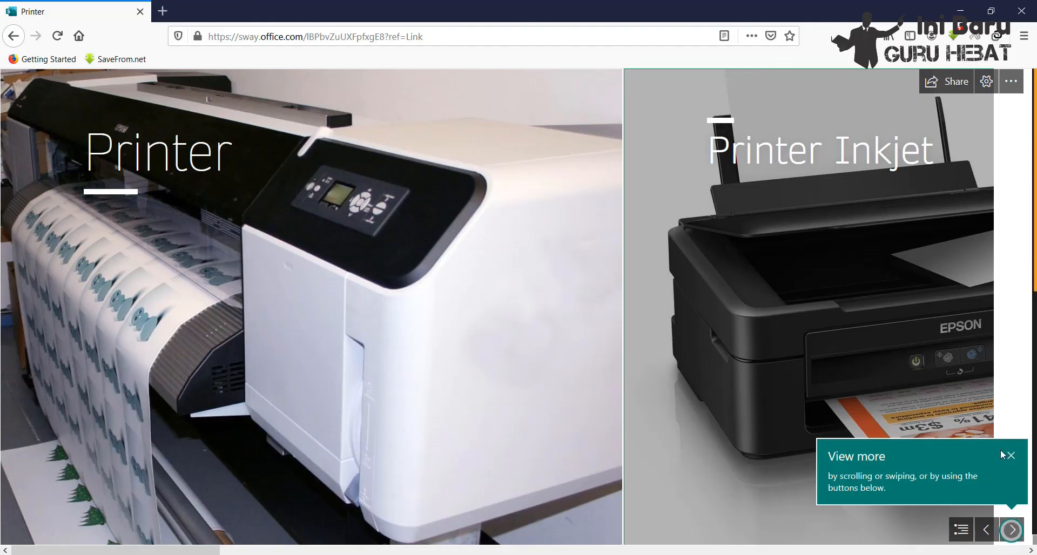
Dismiss the viewing hint, page through the shared Sway from cover to embedded "Soal Printer" form, and look over its questions
left_click(1010, 455)
left_click(1012, 529)
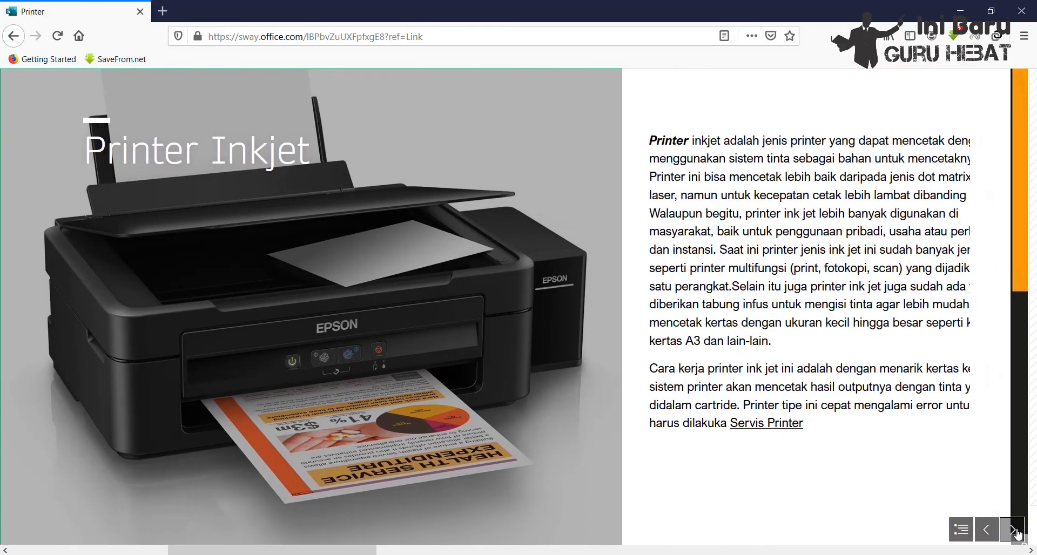
left_click(1012, 529)
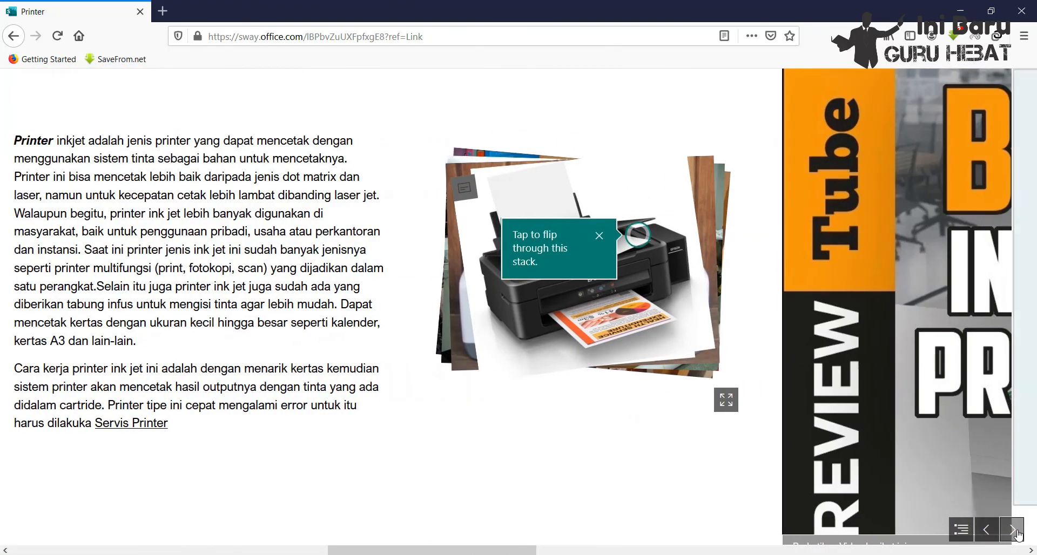
left_click(1018, 535)
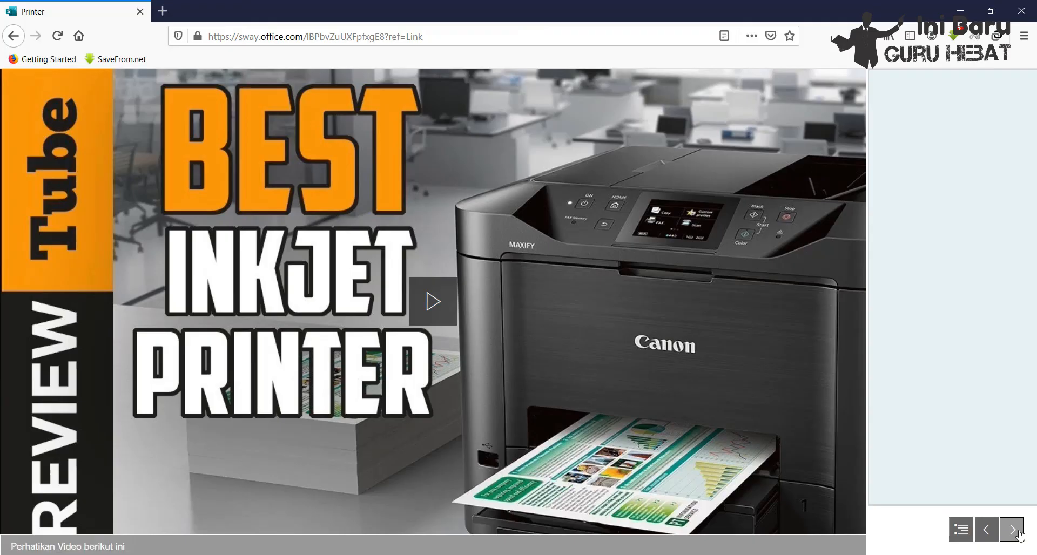
left_click(1020, 535)
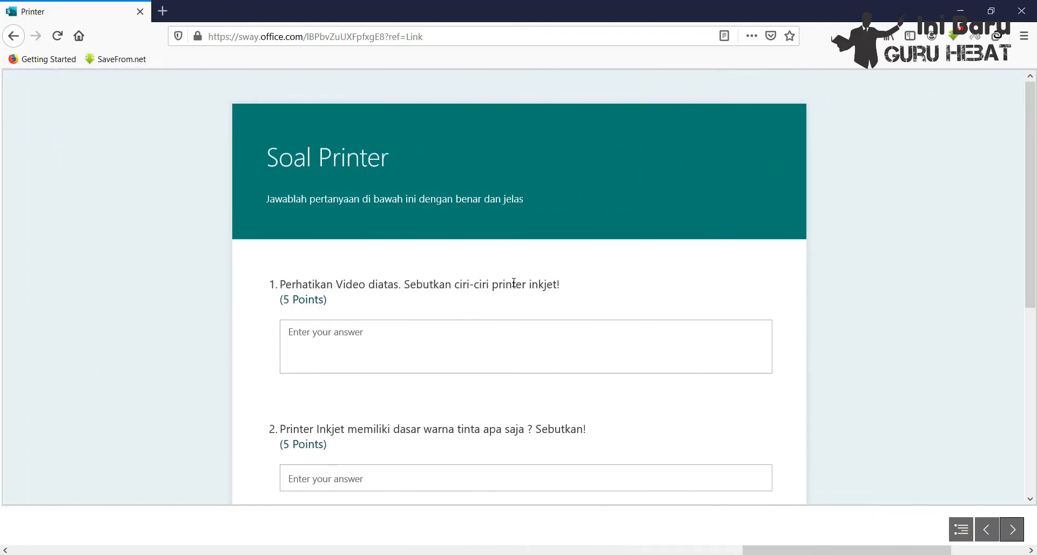
scroll(513, 308, "down", 6)
scroll(513, 308, "up", 6)
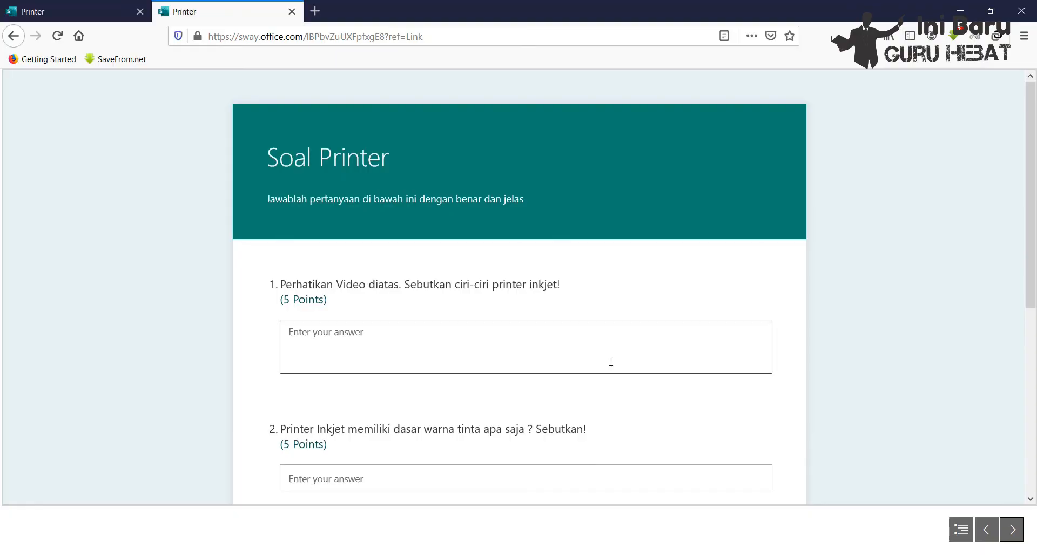
left_click(610, 361)
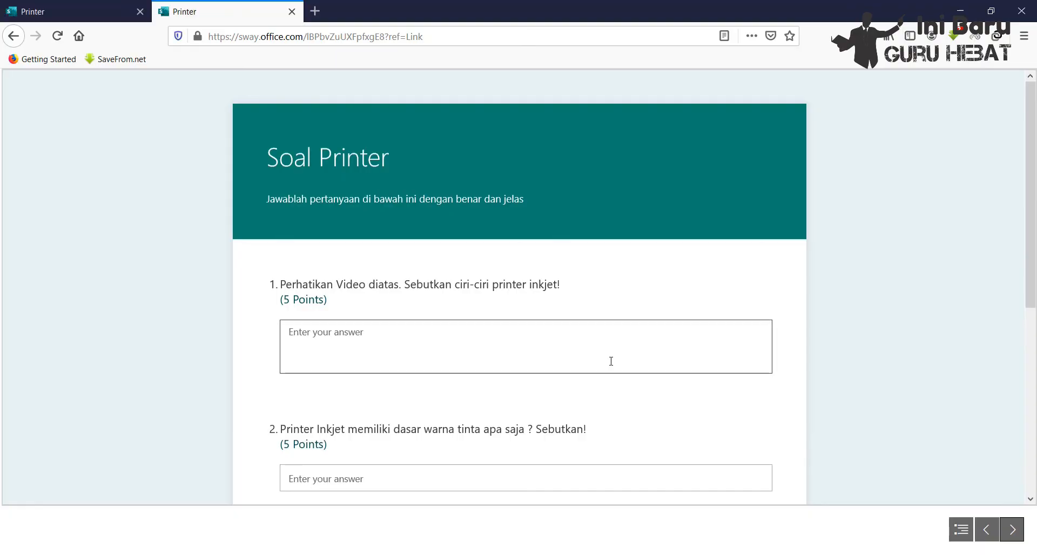